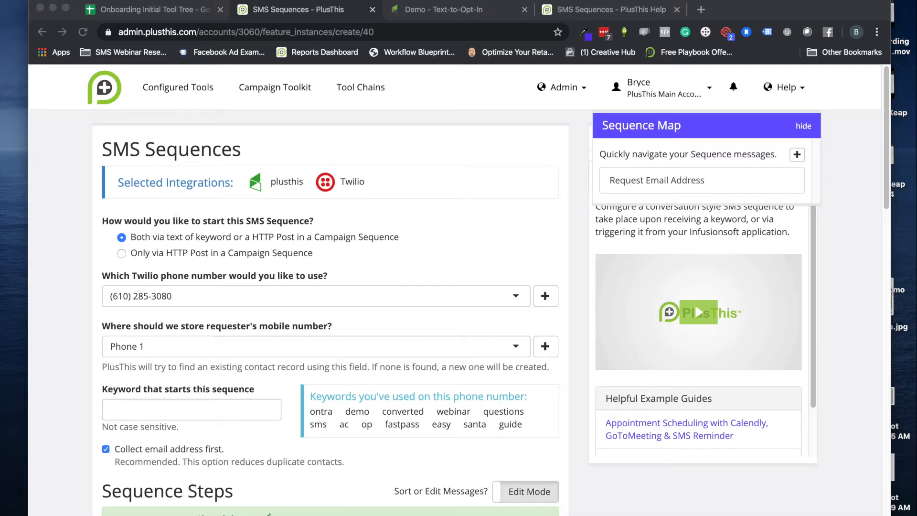
Switch to the Demo - Text-to-Opt-In campaign in Infusionsoft and examine its Delivery Sequence contents and the overall campaign flow.
click(432, 14)
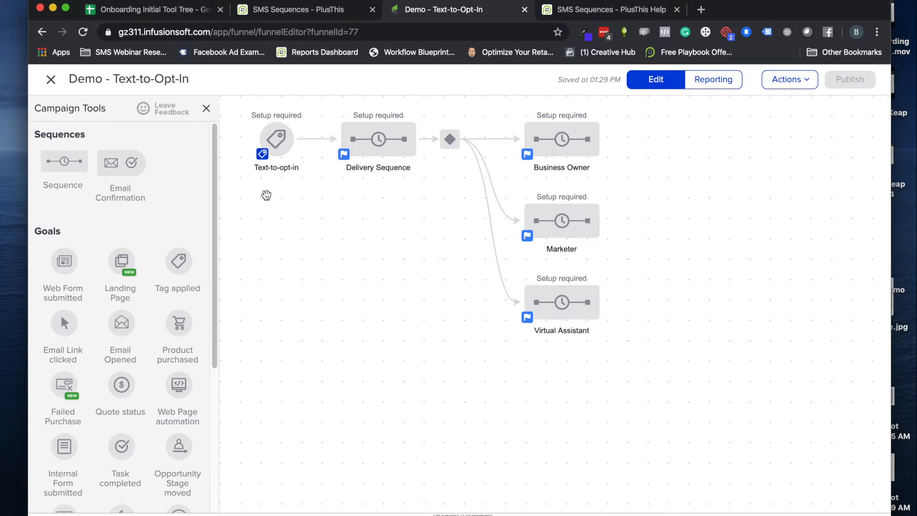
click(378, 148)
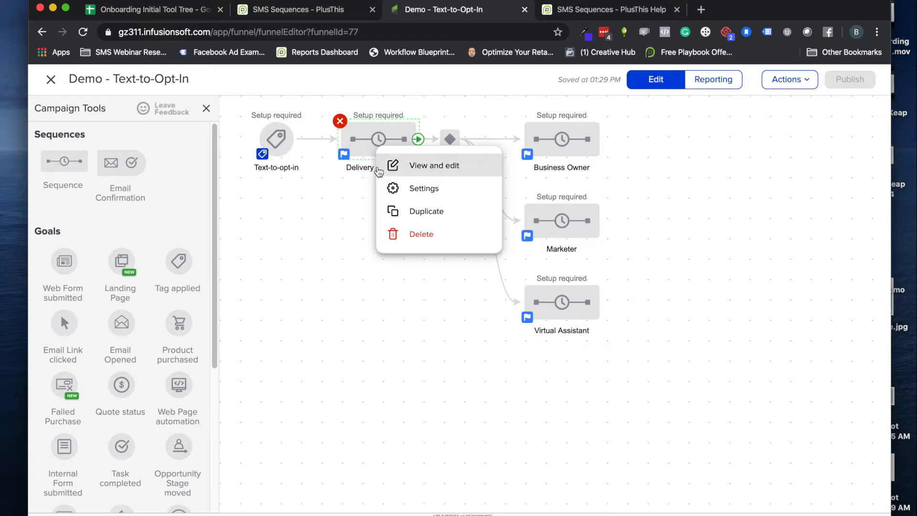
click(423, 168)
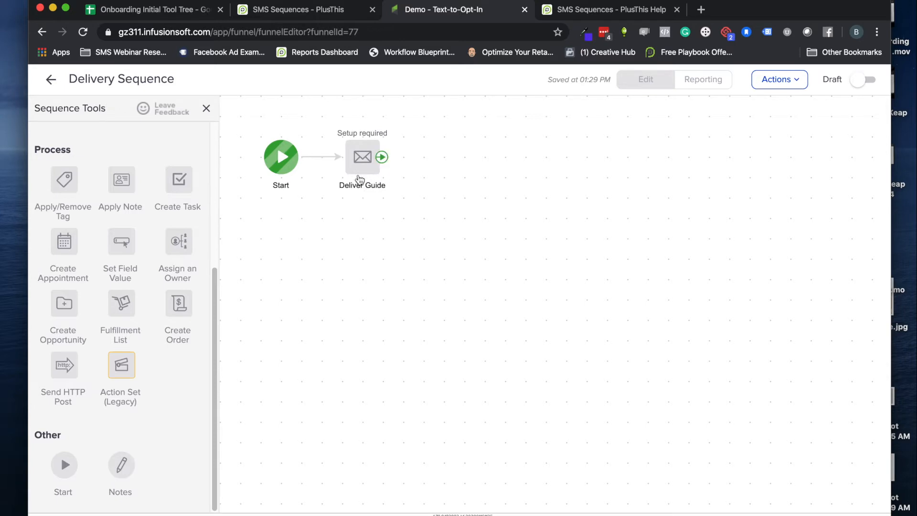
click(51, 78)
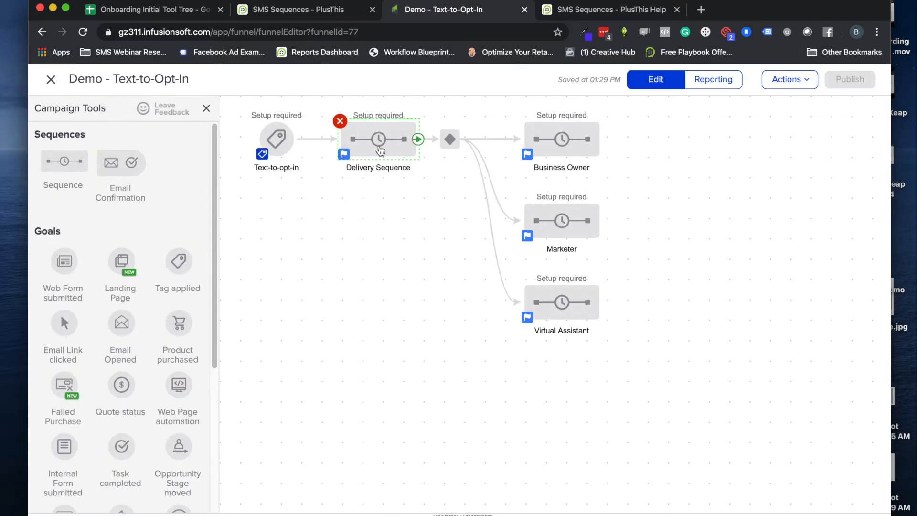
click(435, 187)
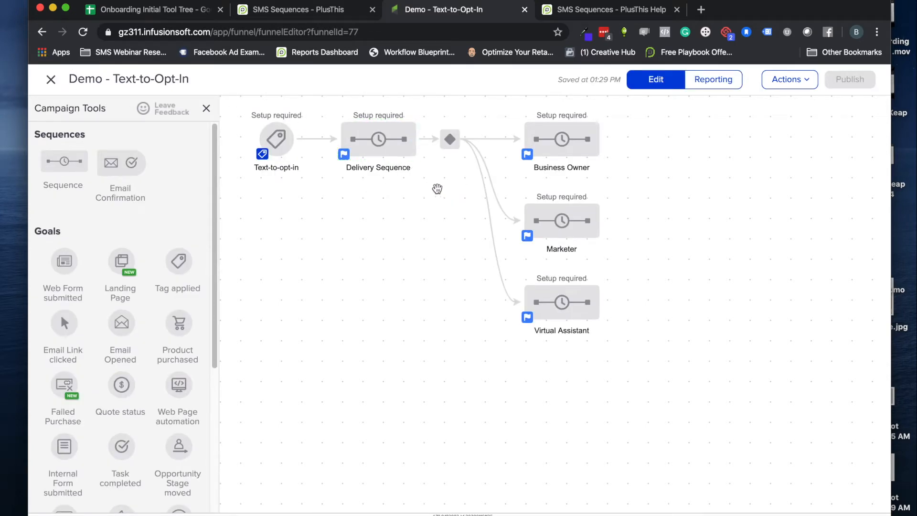
mouse_move(563, 154)
mouse_move(564, 223)
Return to the SMS Sequences setup in PlusThis and select the available Twilio phone number for the sequence.
click(303, 11)
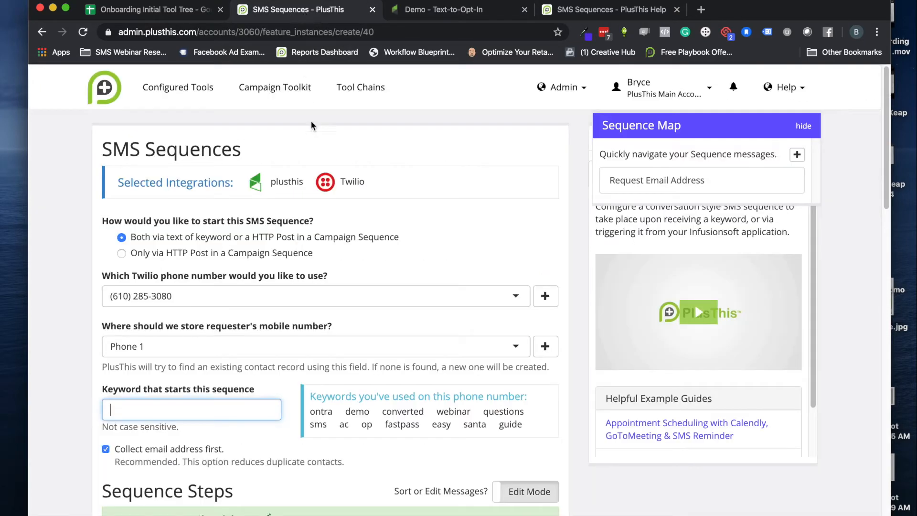
click(83, 174)
scroll(83, 172, down, 1)
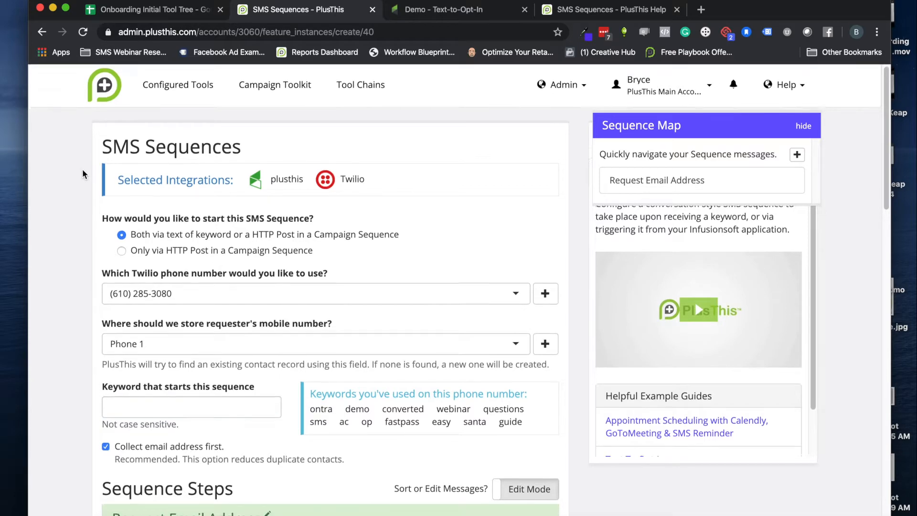
scroll(84, 173, up, 1)
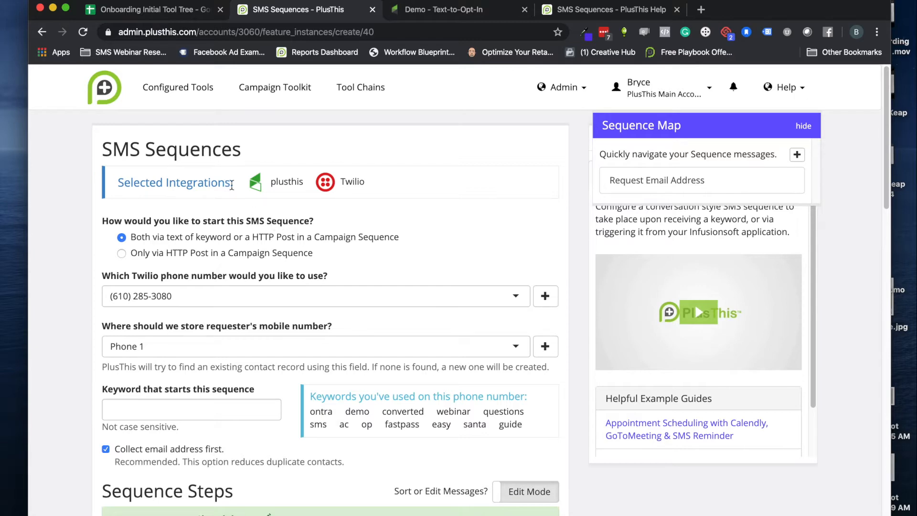
scroll(231, 185, down, 1)
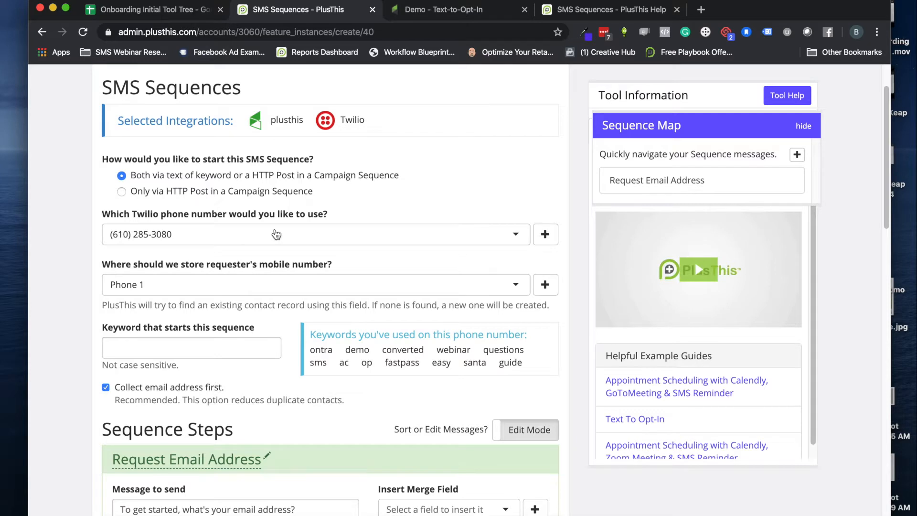
click(203, 238)
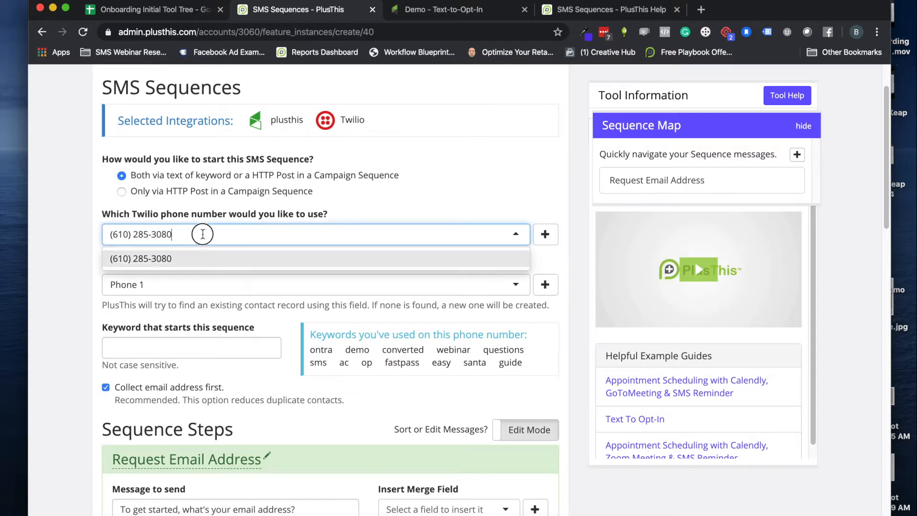
click(136, 253)
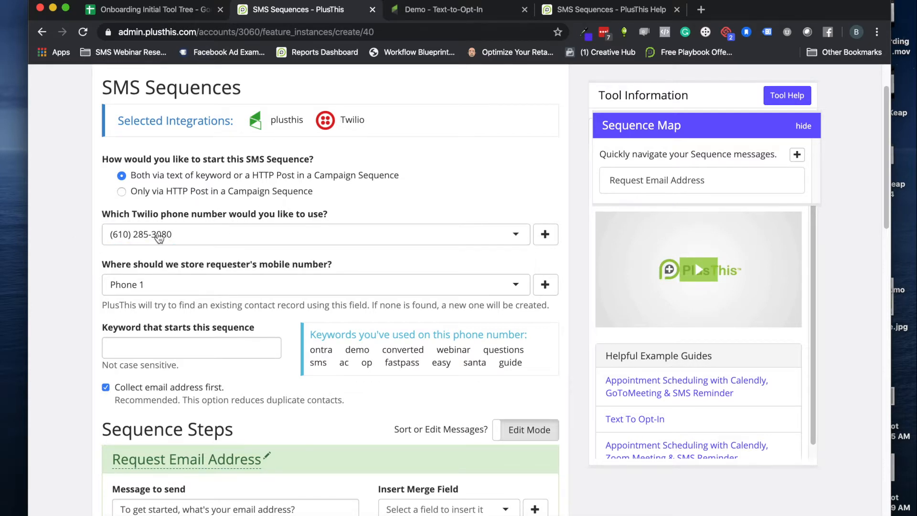
Set the keyword that starts the sequence to the account user's first name in lowercase.
scroll(150, 217, down, 2)
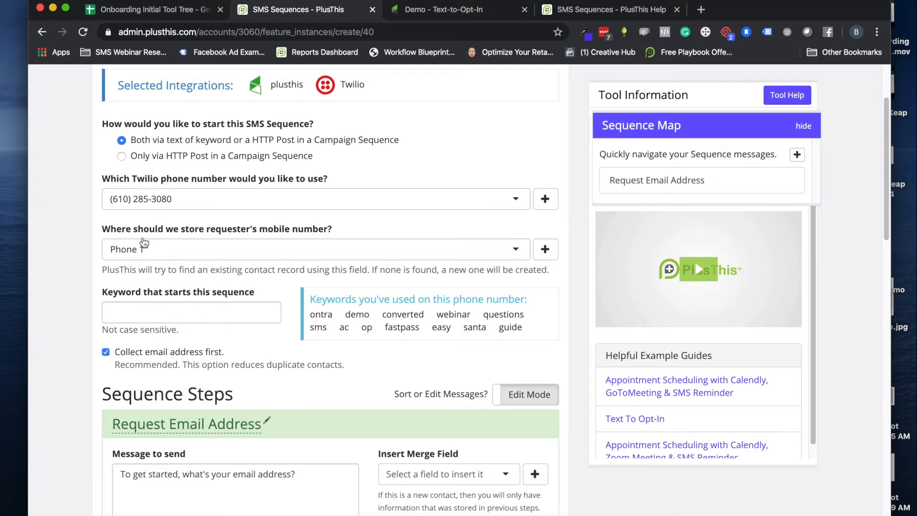
click(132, 312)
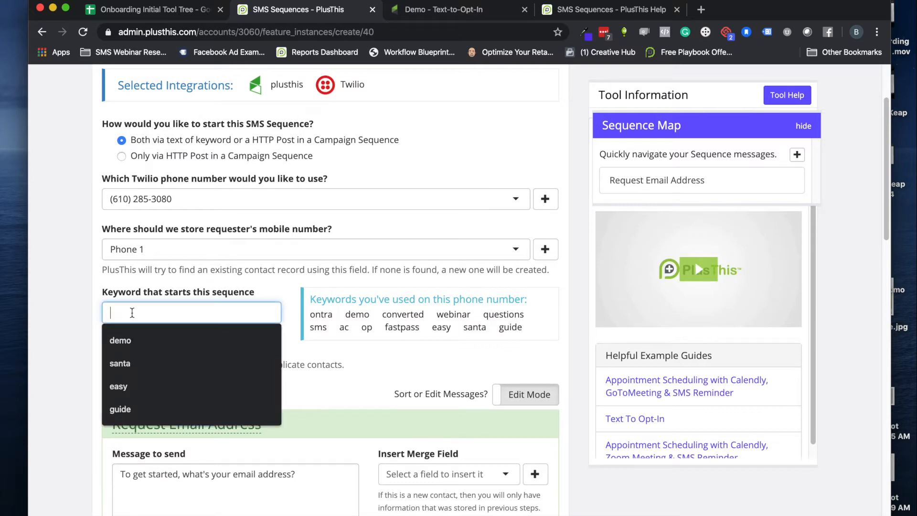
text(Bryce)
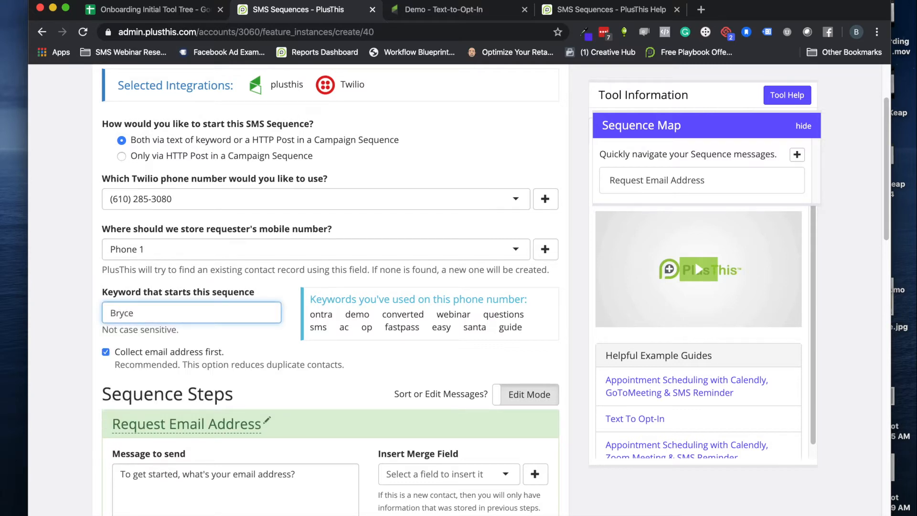
click(77, 300)
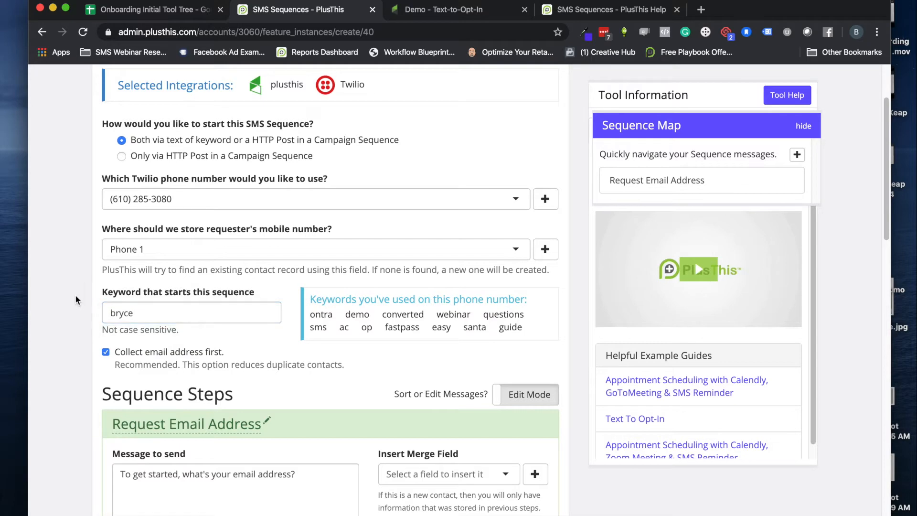
Add an Equal/Contains response condition under Sequence Tagging and Next Step Conditions of the Request Email Address message.
scroll(76, 296, down, 3)
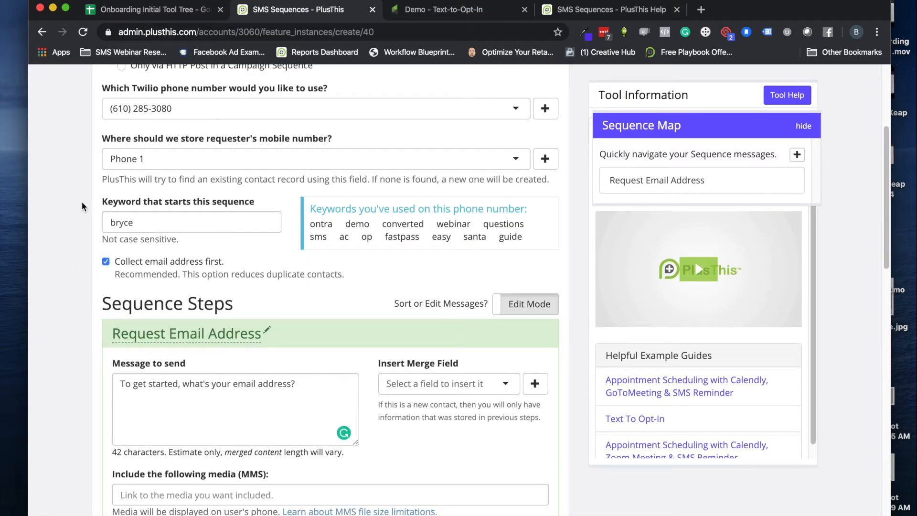
scroll(82, 208, down, 3)
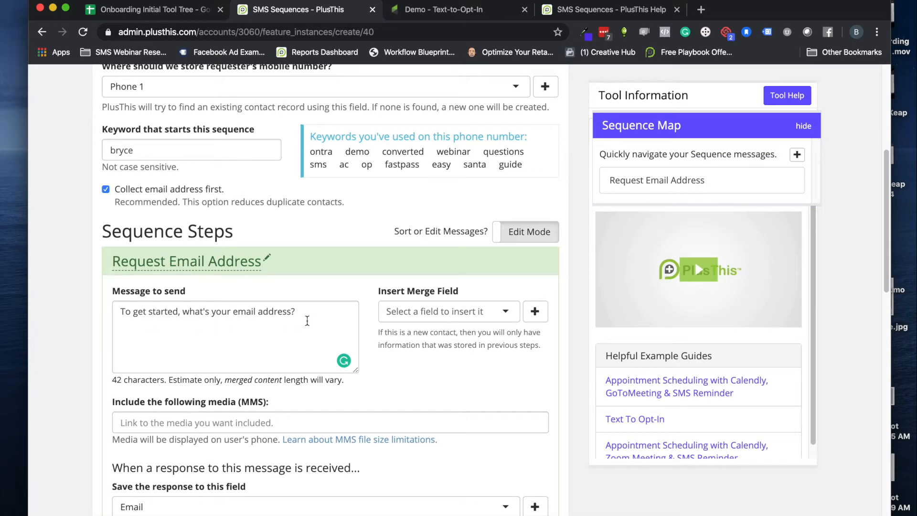
scroll(307, 320, down, 3)
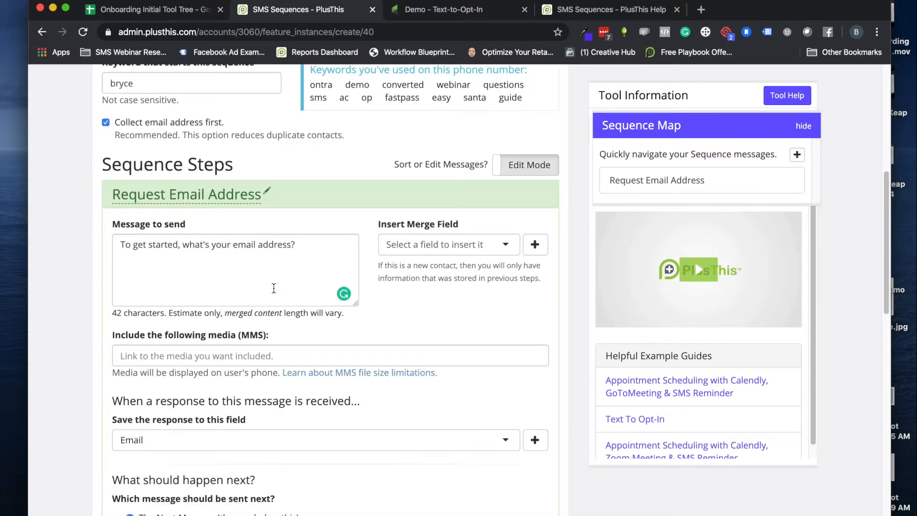
scroll(277, 271, down, 2)
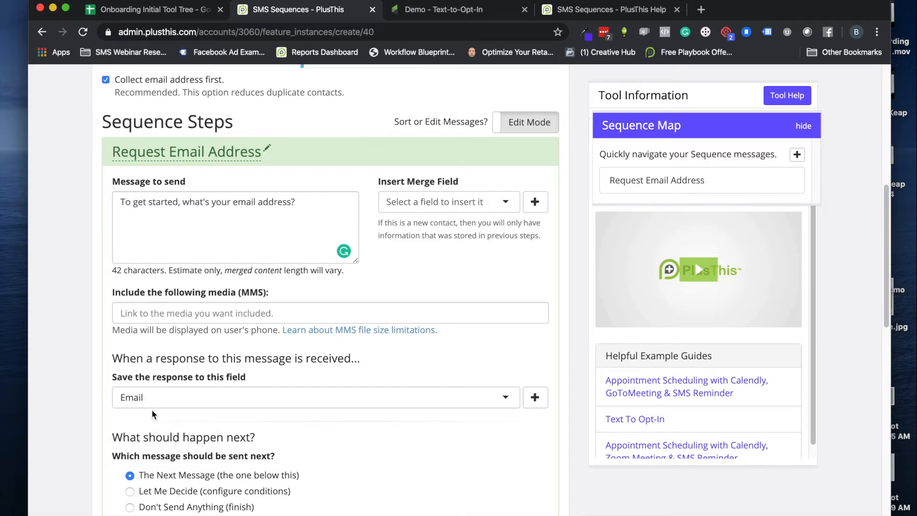
scroll(164, 391, down, 2)
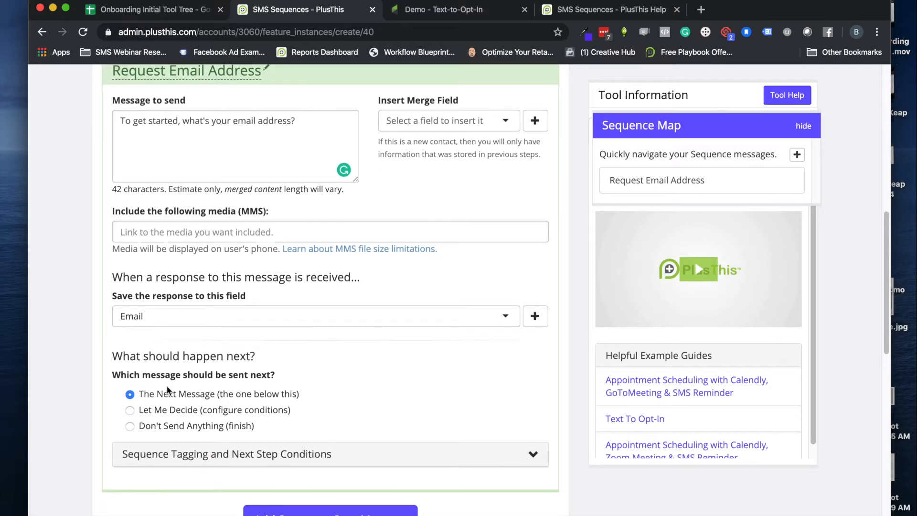
scroll(167, 389, down, 2)
scroll(189, 362, down, 2)
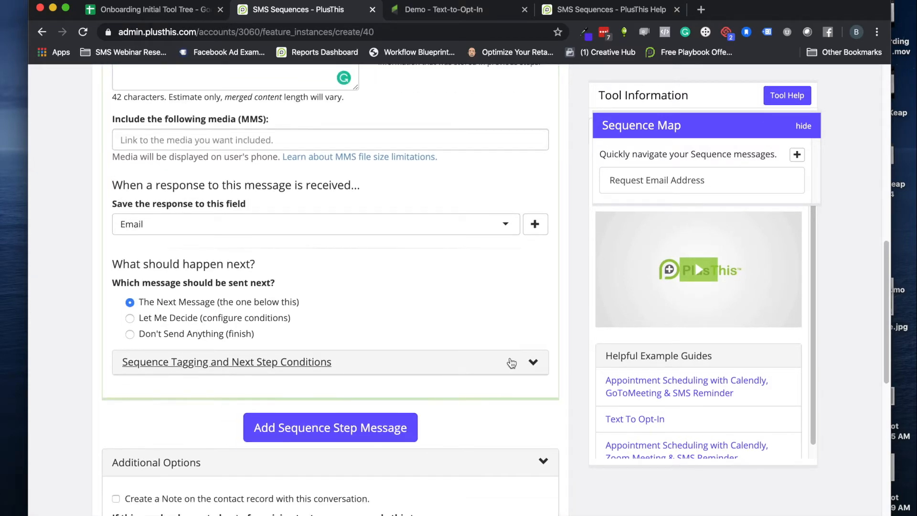
click(532, 363)
scroll(399, 361, down, 7)
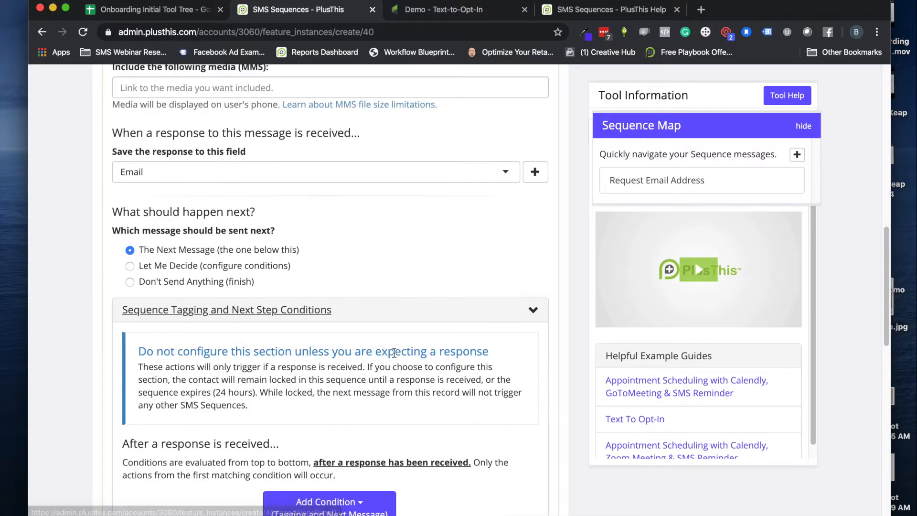
click(312, 336)
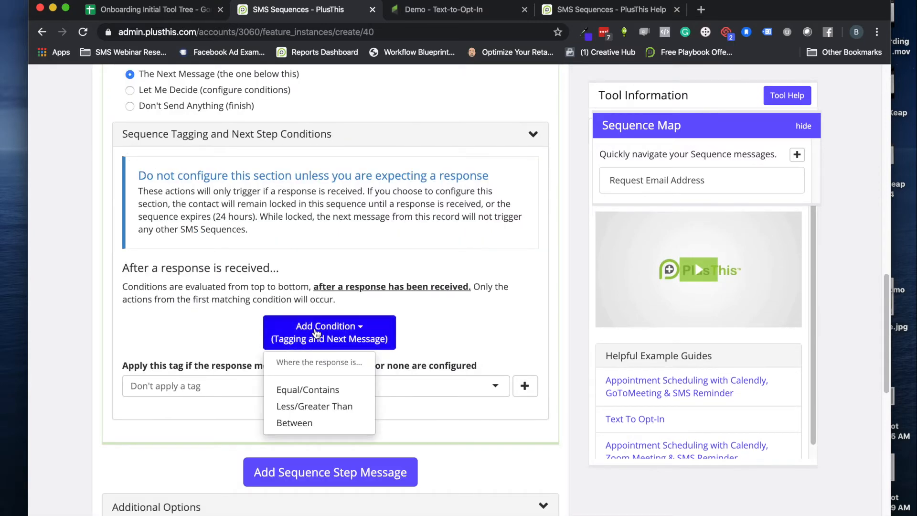
click(310, 388)
Add *@* as the phrase the email response must match in the Equals / Contains condition.
click(184, 369)
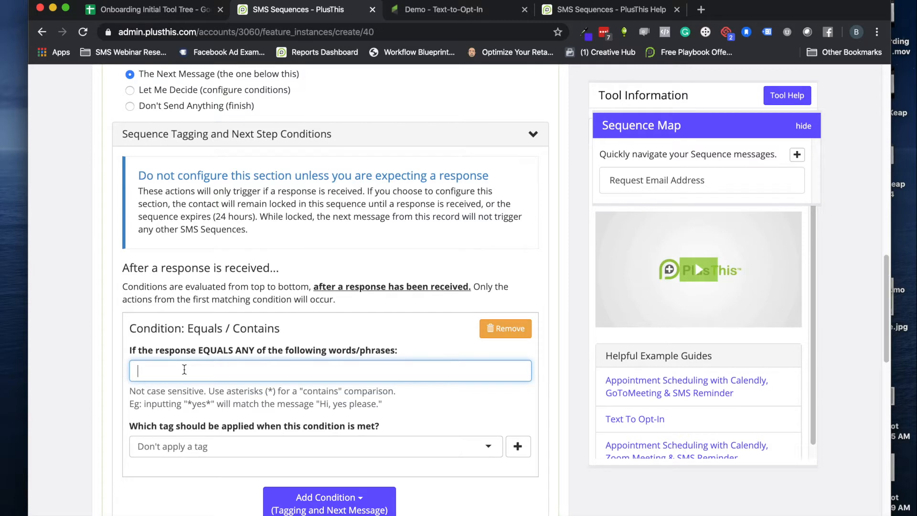
text(*@*)
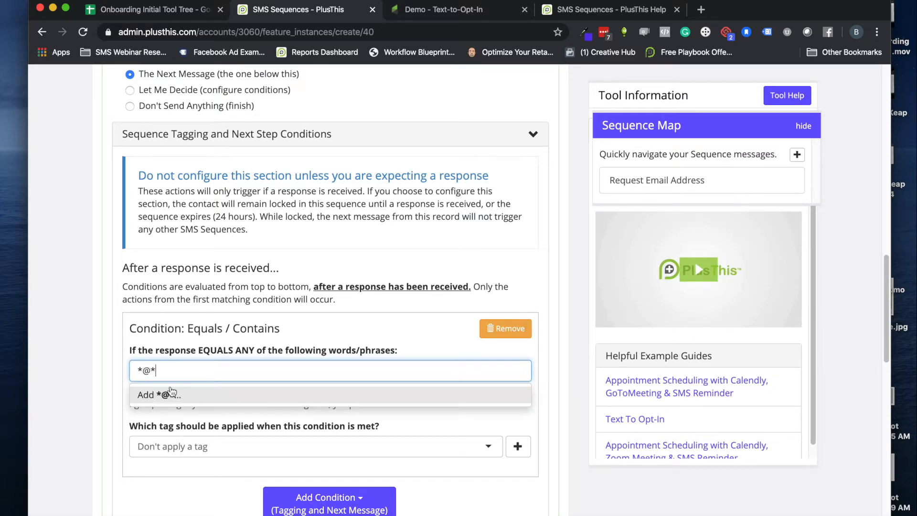
click(170, 394)
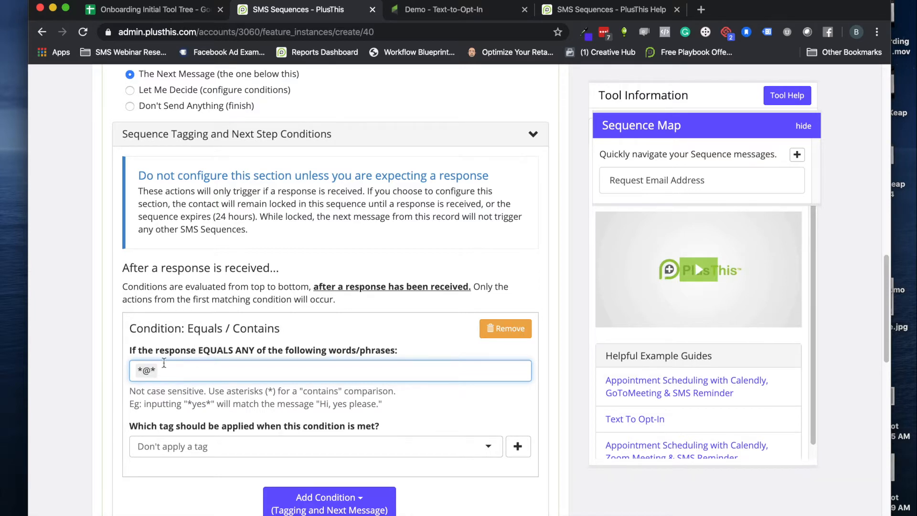
Apply the Started Text Opt-In tag when the *@* condition is met, and view the new tag form without creating one.
scroll(210, 347, down, 1)
scroll(209, 348, down, 1)
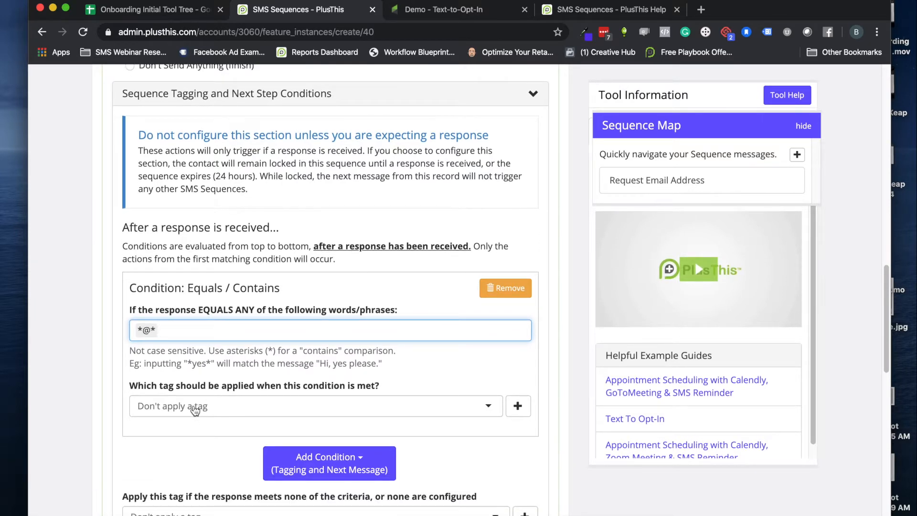
click(195, 406)
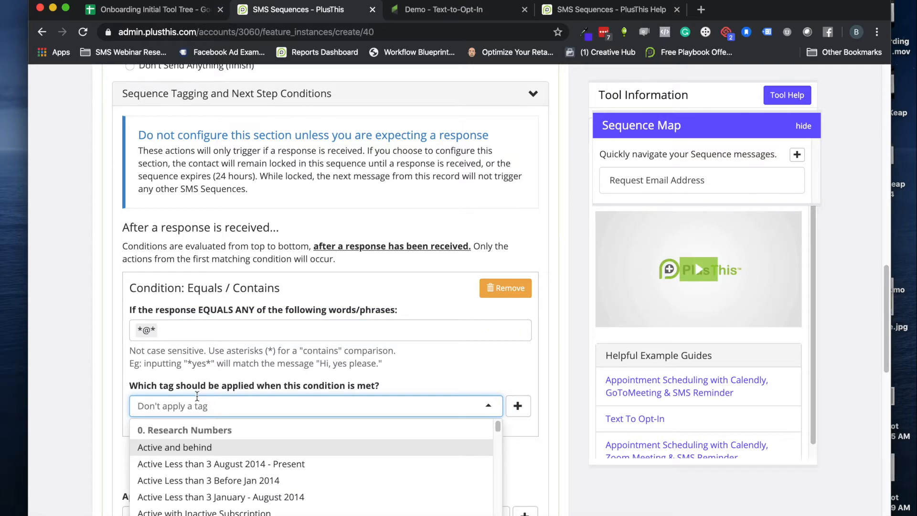
text(Text O)
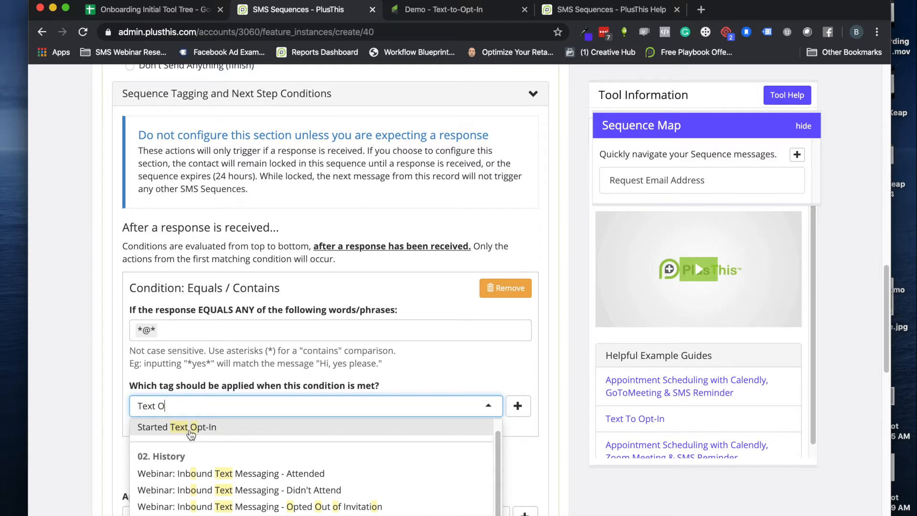
click(190, 429)
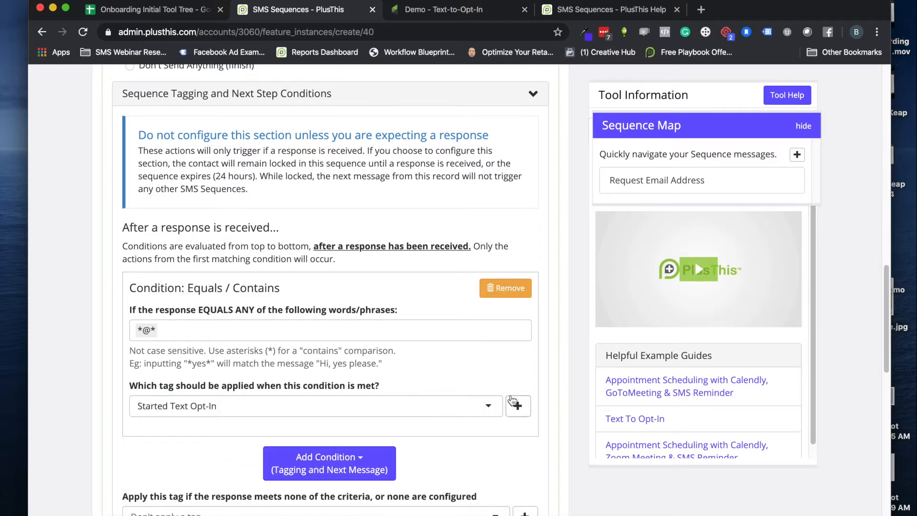
click(518, 405)
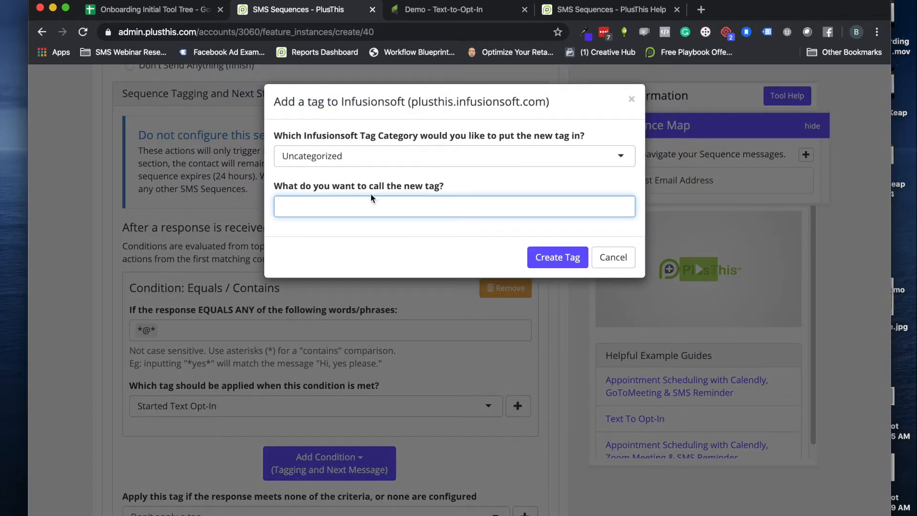
click(623, 261)
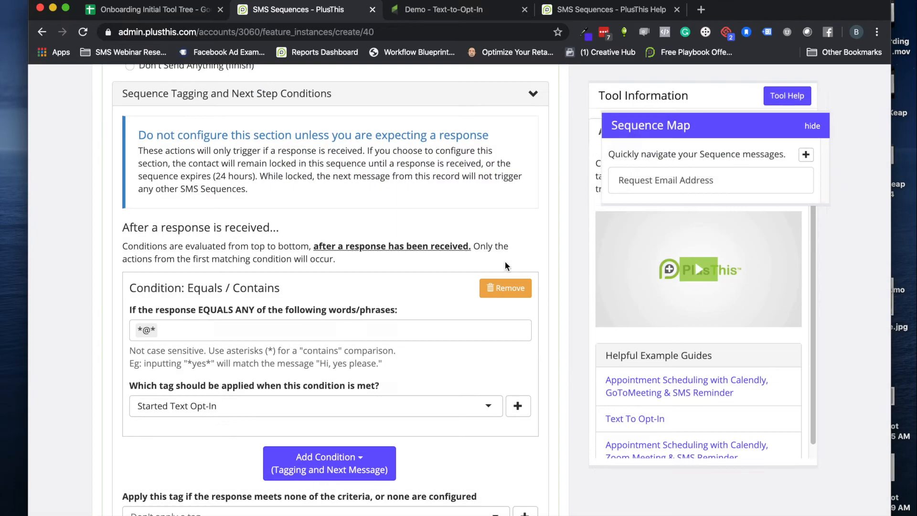
Review the Request Email Address step's message text, response field and next-message settings.
scroll(267, 337, up, 6)
scroll(269, 337, up, 6)
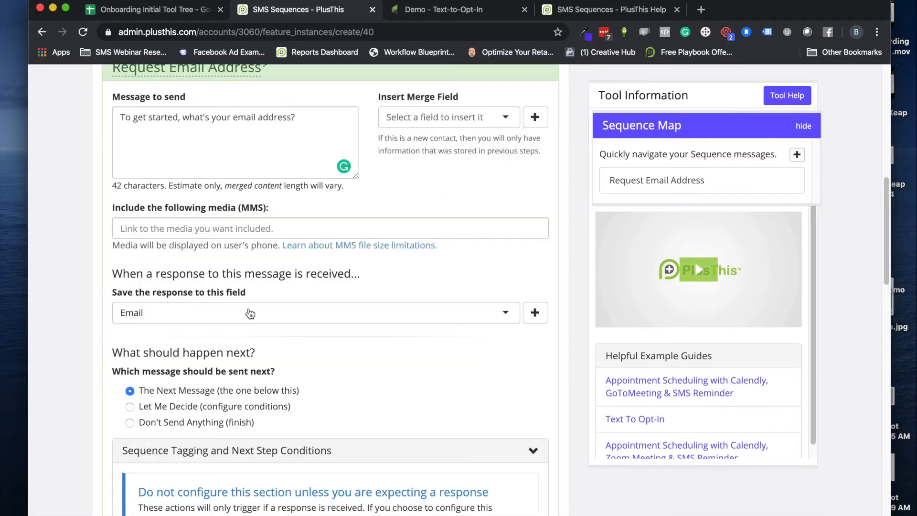
scroll(253, 341, down, 3)
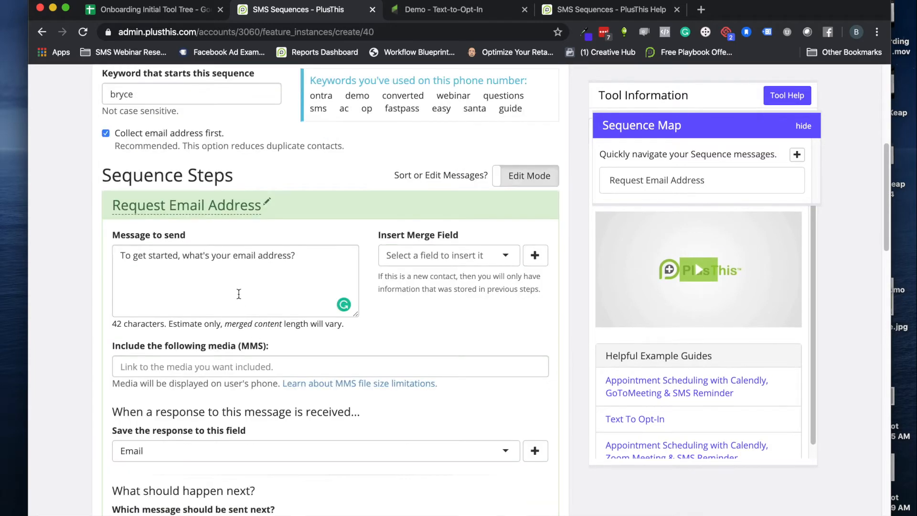
scroll(149, 396, down, 8)
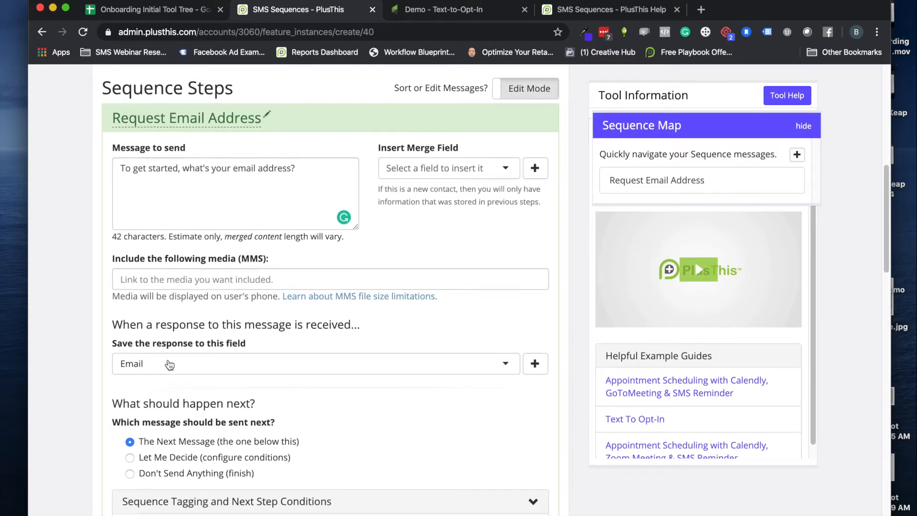
Review the Request Email Address message's response condition, its applied tag, the no-match tag setting and the next-message options.
scroll(202, 357, down, 1)
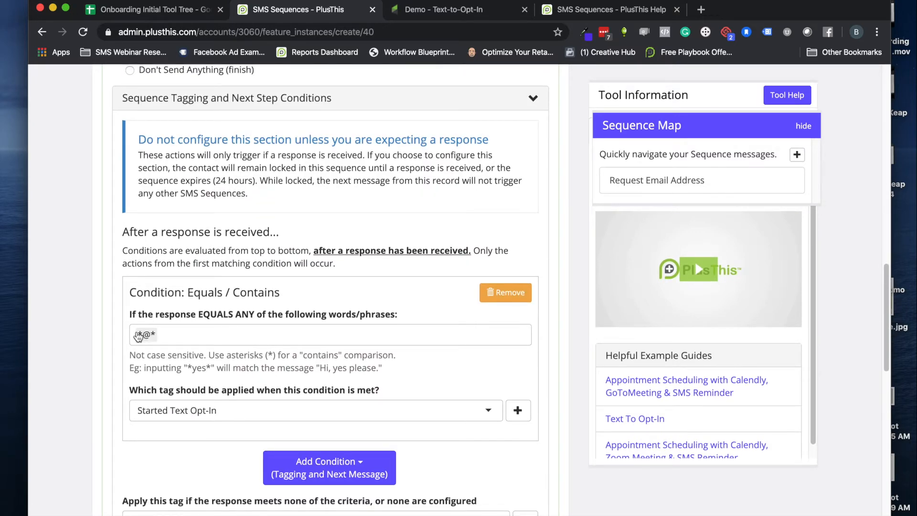
scroll(177, 406, down, 1)
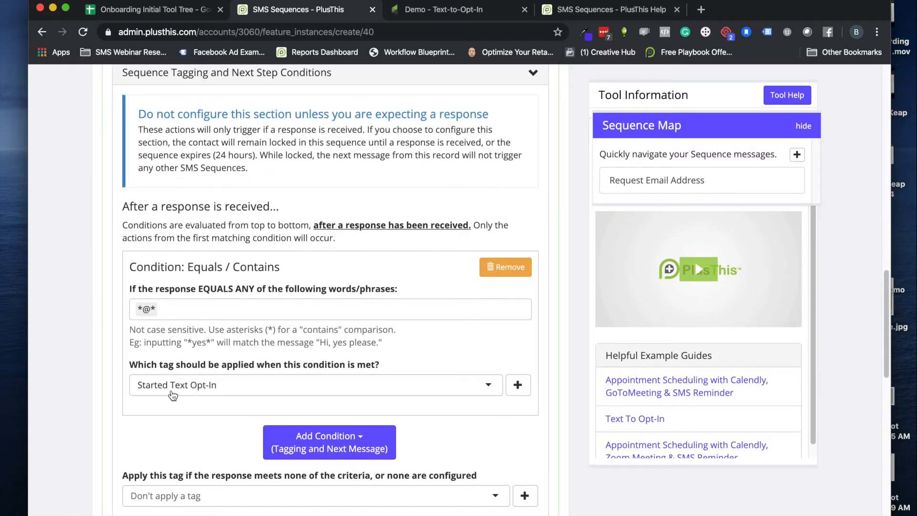
scroll(173, 398, down, 1)
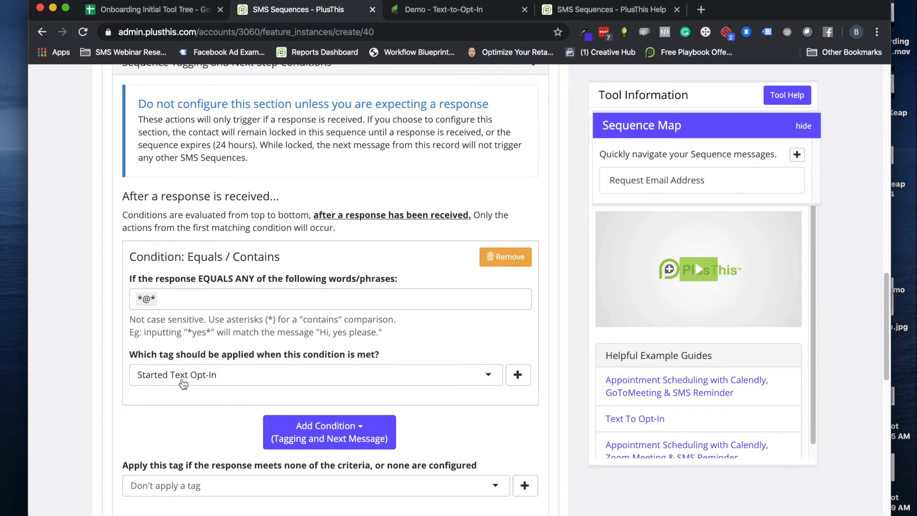
scroll(214, 379, down, 2)
scroll(214, 379, down, 4)
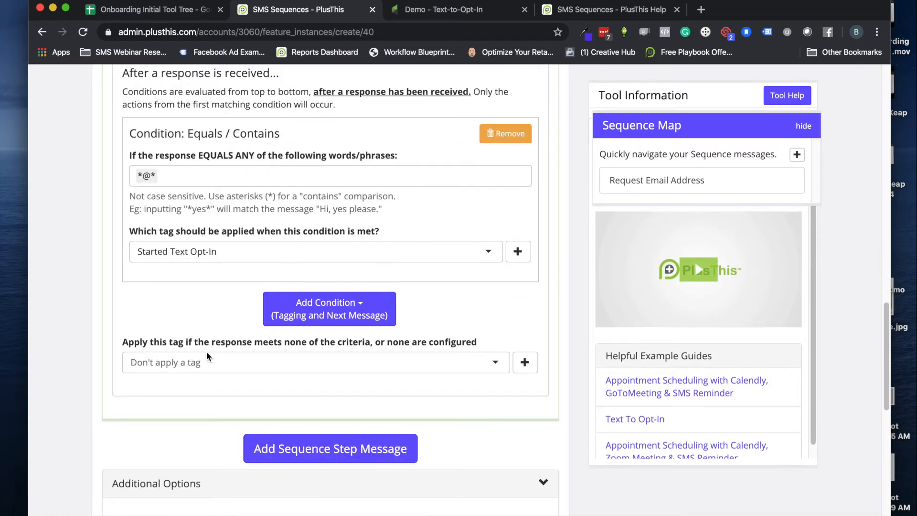
scroll(170, 334, down, 2)
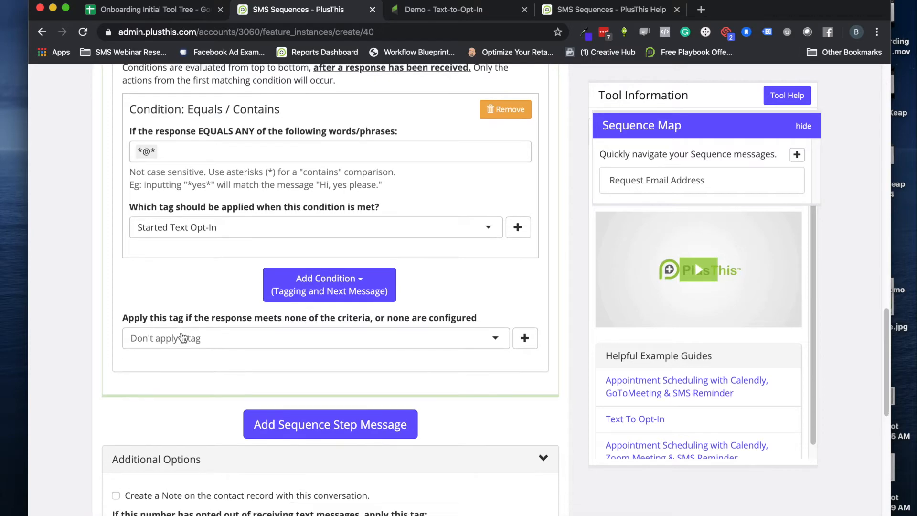
scroll(200, 313, up, 5)
scroll(200, 313, up, 15)
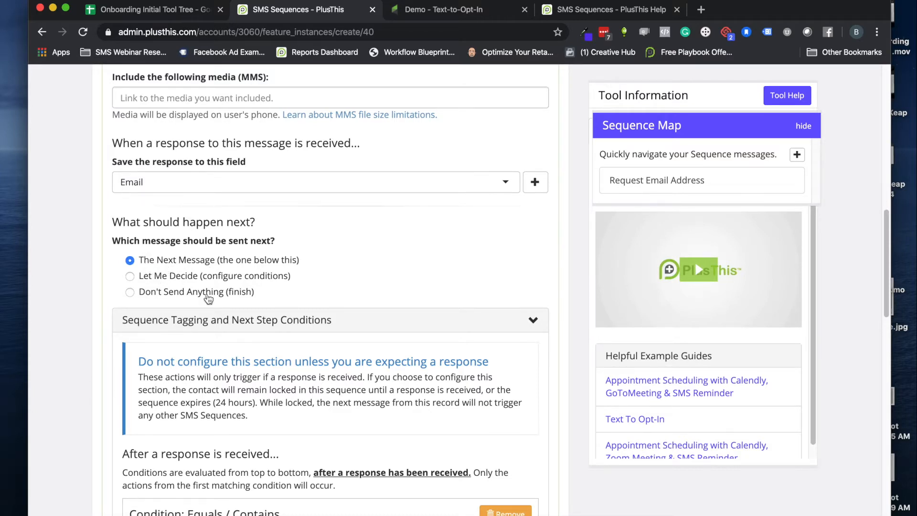
scroll(210, 289, down, 3)
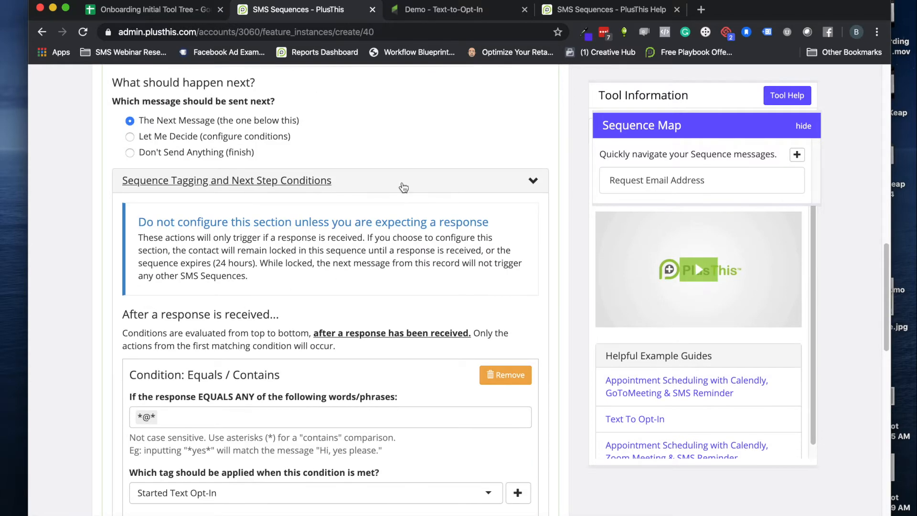
Collapse the Sequence Tagging and Next Step Conditions section of the Request Email Address message and check its next-message setting.
click(404, 188)
scroll(235, 160, up, 1)
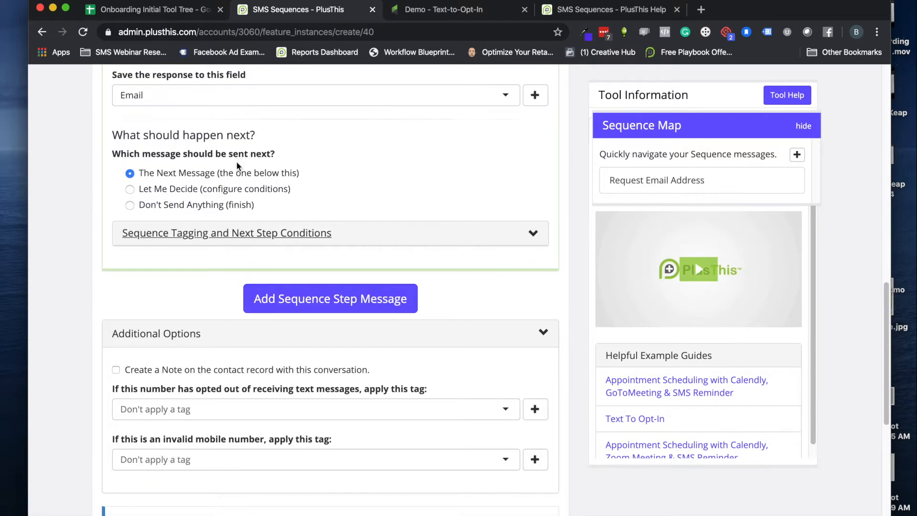
scroll(242, 183, down, 1)
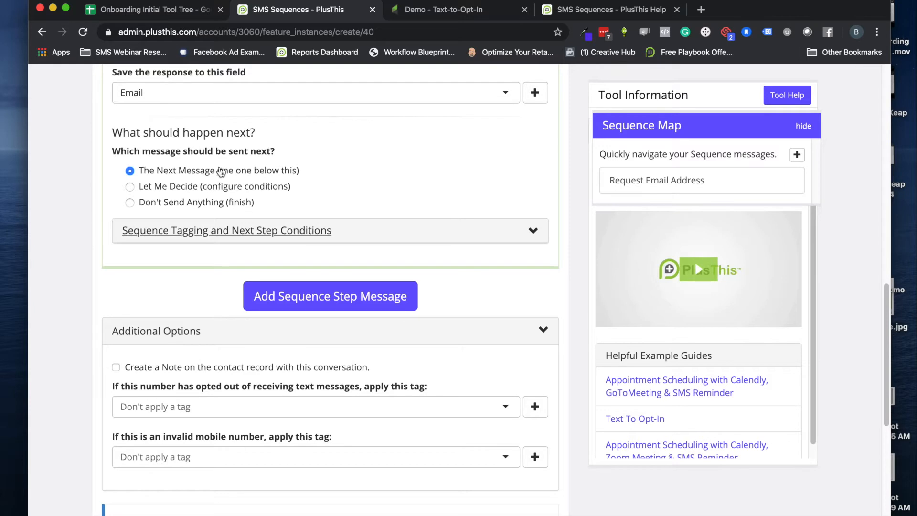
scroll(219, 177, up, 2)
scroll(204, 166, down, 4)
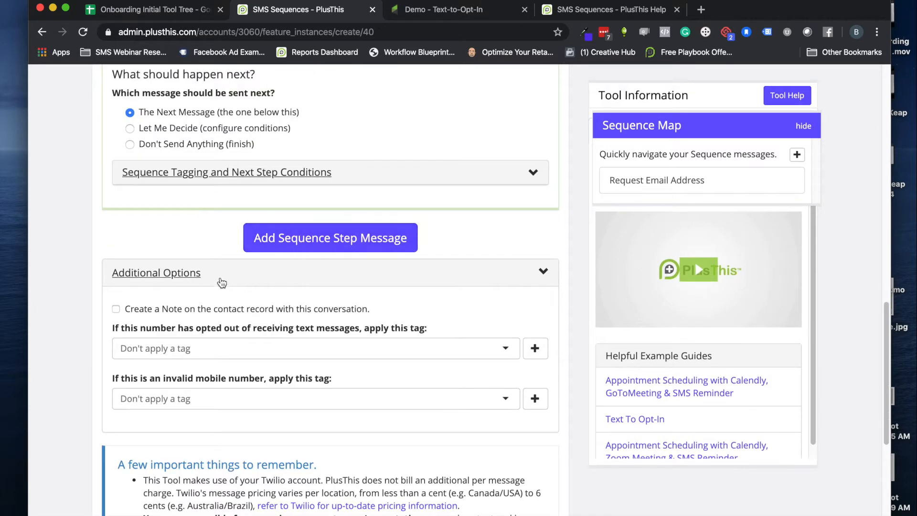
Add a second sequence step message and name it "Ask for name".
click(295, 242)
click(188, 235)
triple_click(131, 204)
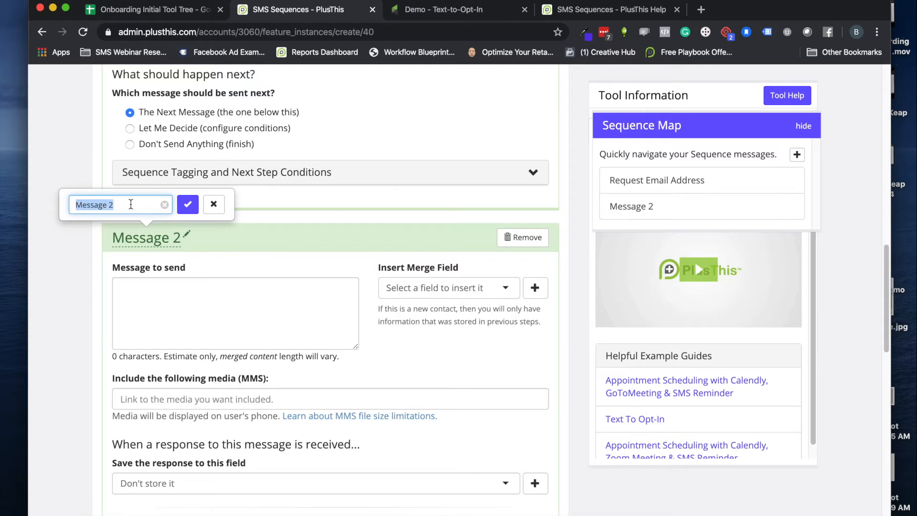
text(A)
text(Ask)
text( for N)
key(BackSpace)
text(name)
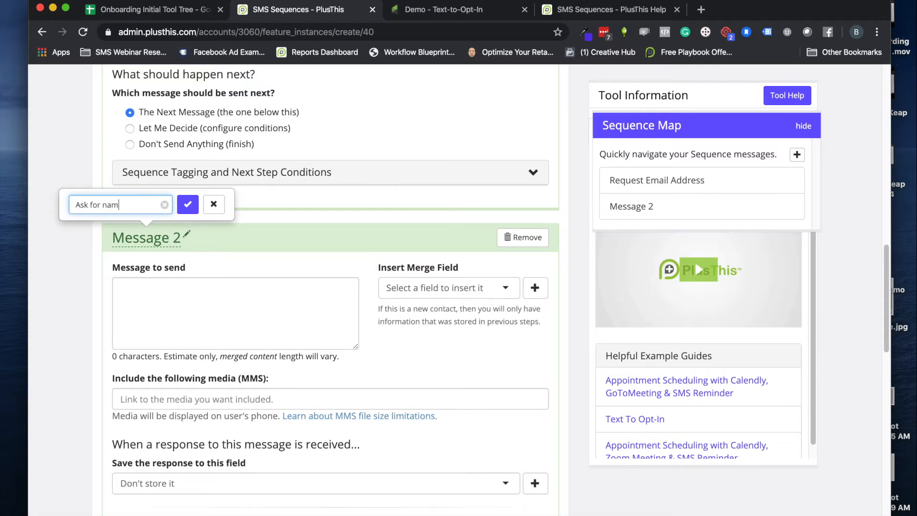
click(188, 205)
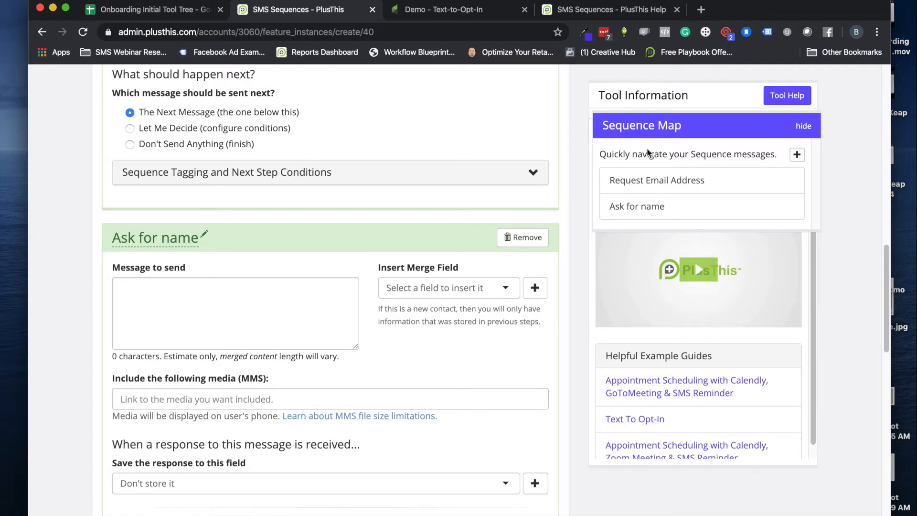
Try the Sequence Map links to both messages and write "Thanks, what's your first name?" as the Ask for name message text.
click(640, 185)
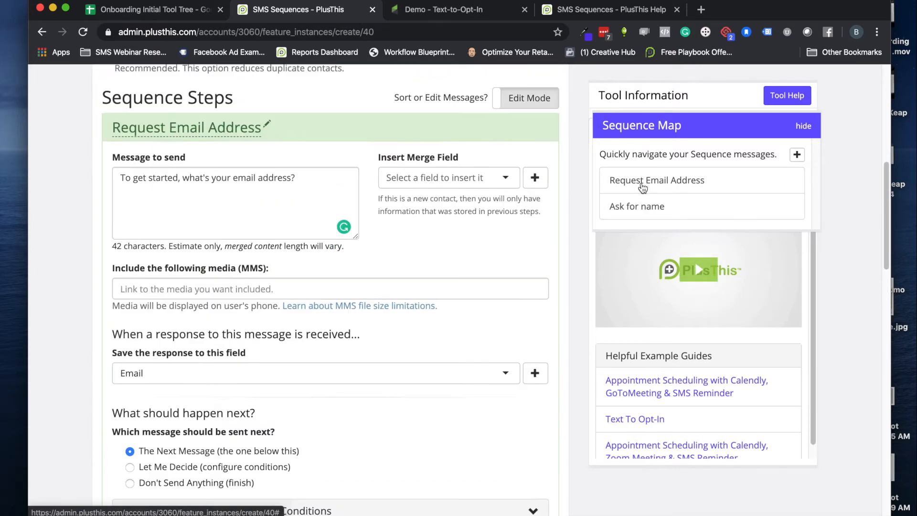
click(639, 207)
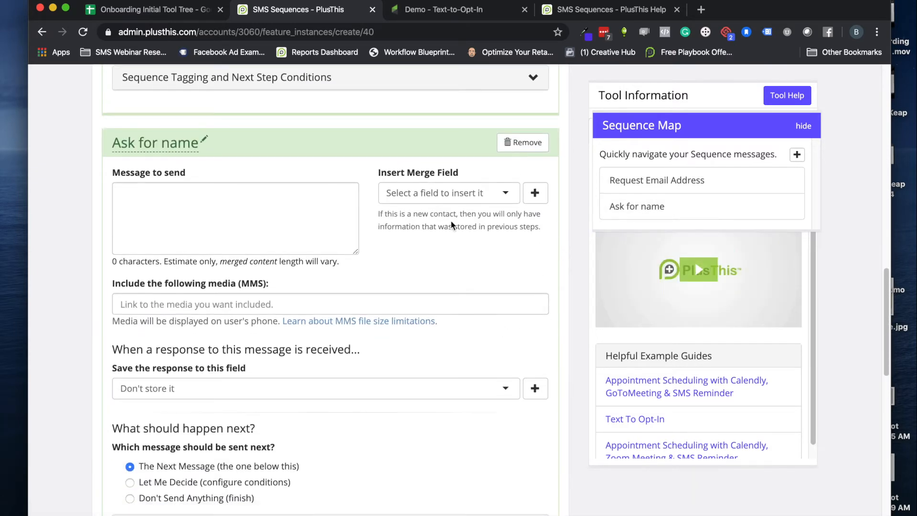
click(194, 217)
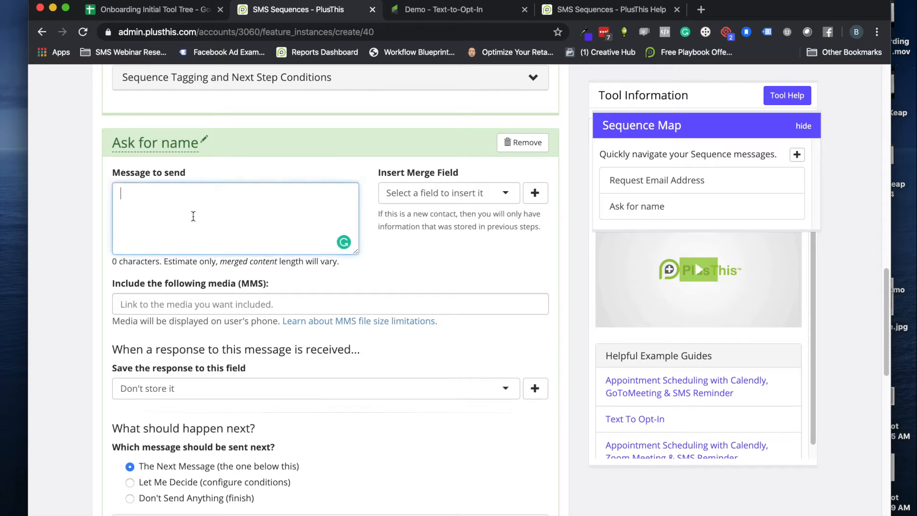
text(H)
text(hanks, what's)
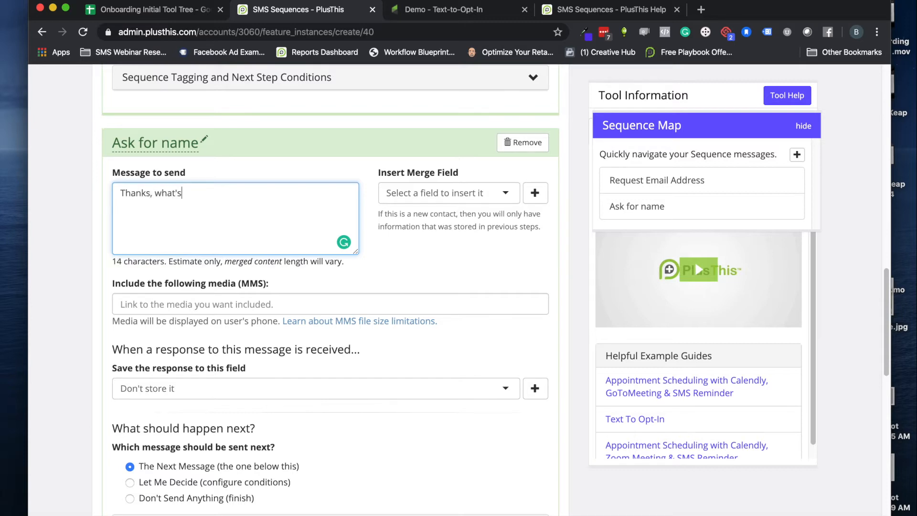
text( your first name?)
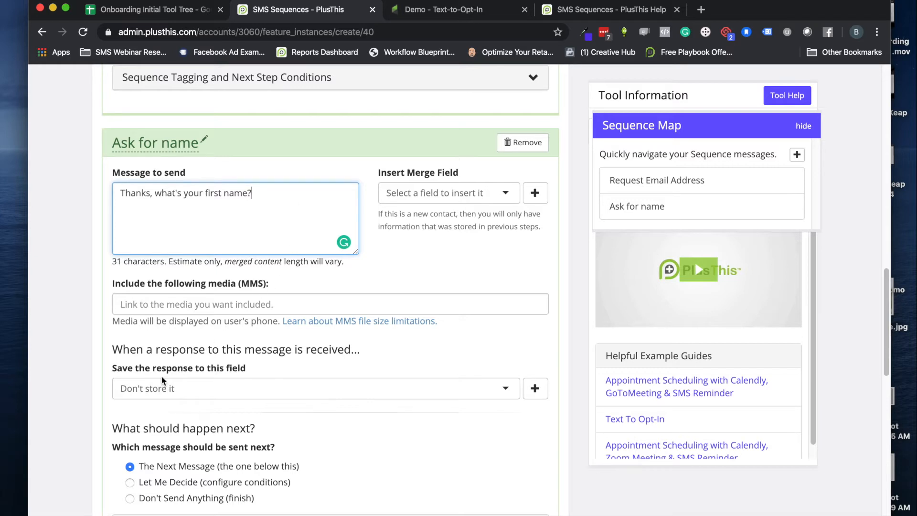
Save the response to the Ask for name message in the First Name field.
click(179, 386)
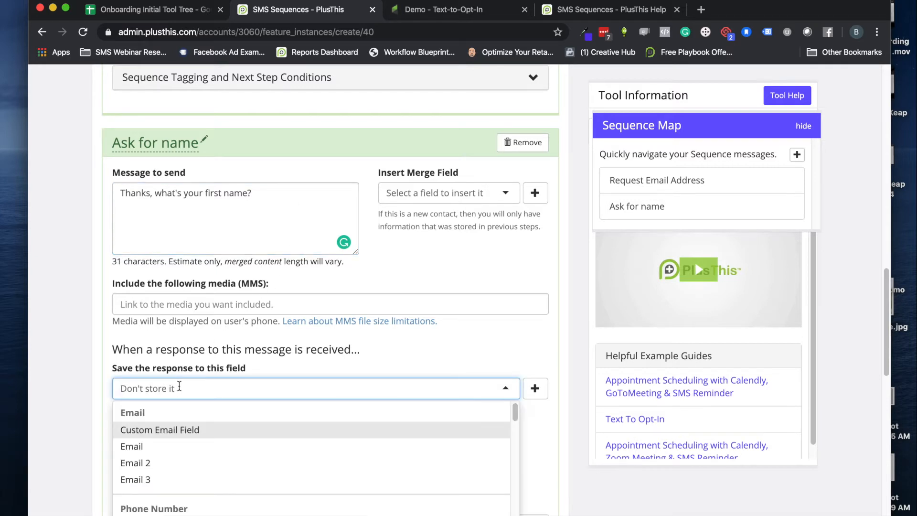
text(Firs)
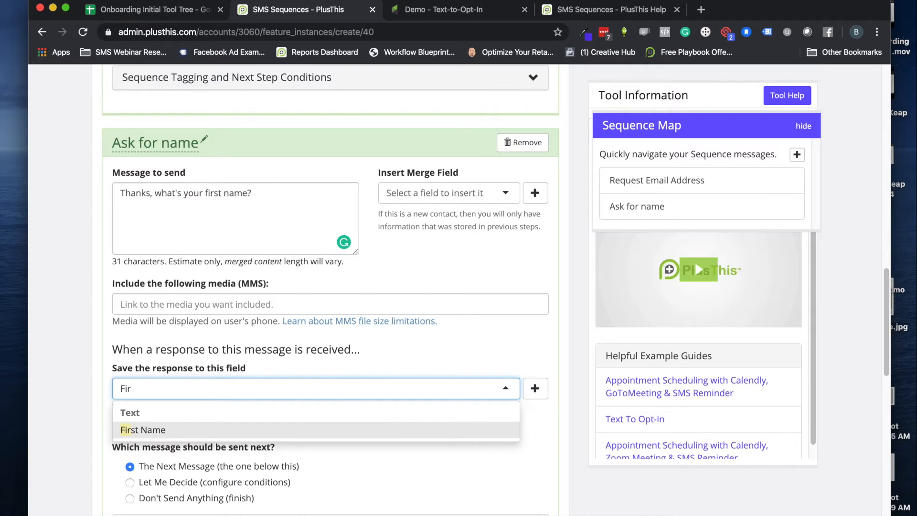
click(156, 430)
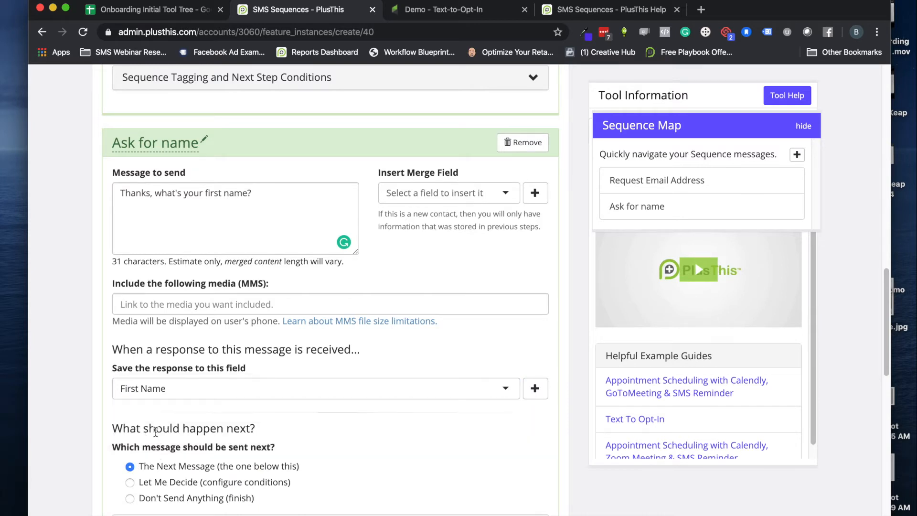
Add a third sequence step message below Ask for name and name it "Ask Segmenting Question".
scroll(165, 353, down, 4)
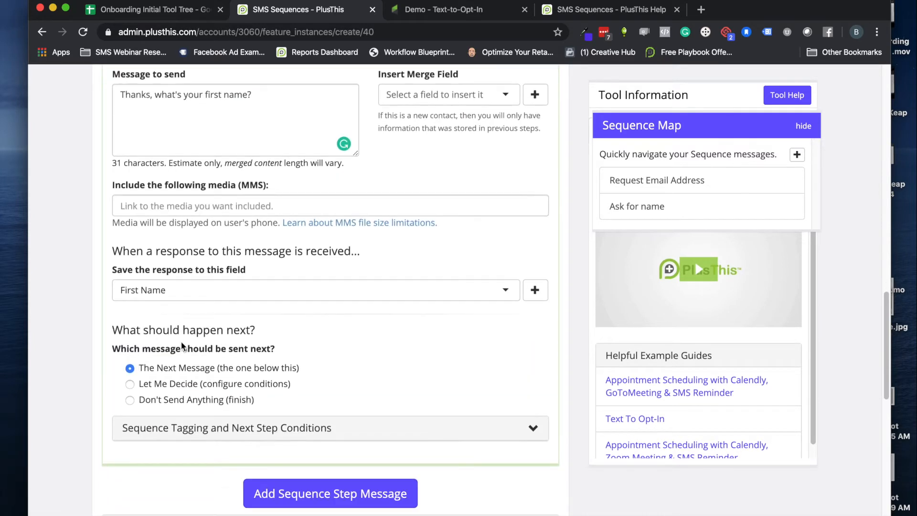
scroll(183, 343, down, 2)
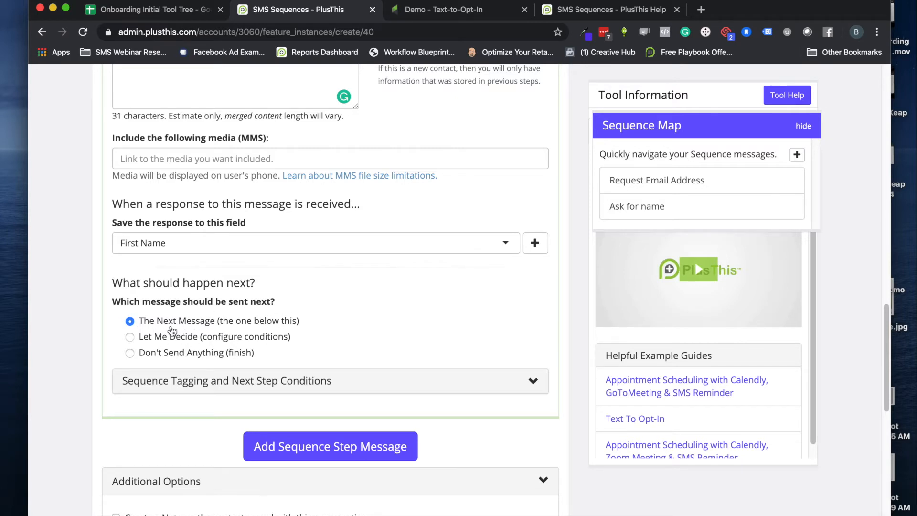
scroll(292, 430, down, 1)
click(317, 423)
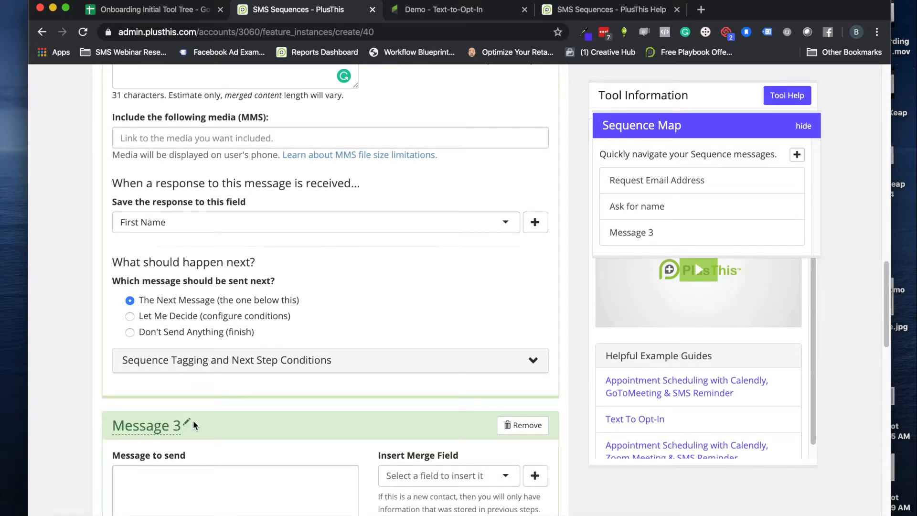
click(190, 420)
triple_click(136, 393)
key(BackSpace)
text(Ask)
text( Segmen)
text(ting QUs)
text(stion)
click(187, 392)
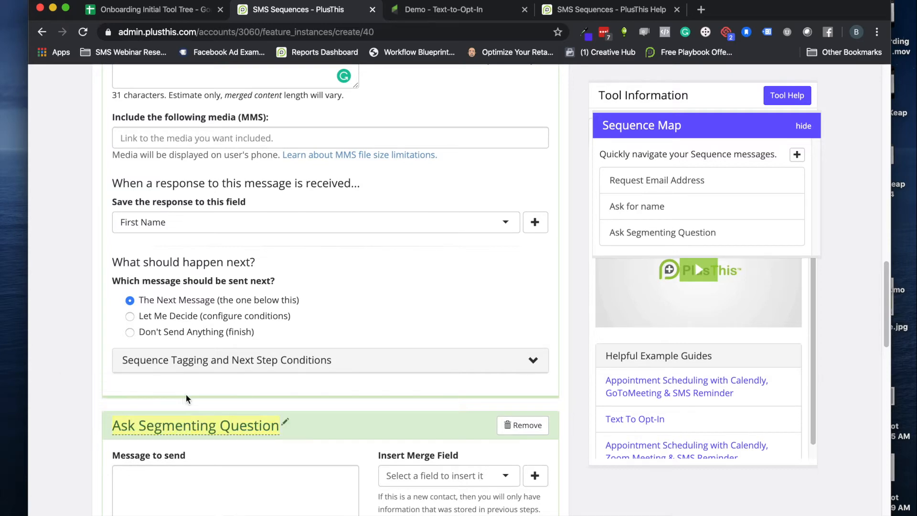
Switch to the Infusionsoft Demo - Text-to-Opt-In campaign to check its segment sequences, and return to the empty Ask Segmenting Question message.
scroll(175, 330, down, 3)
click(176, 330)
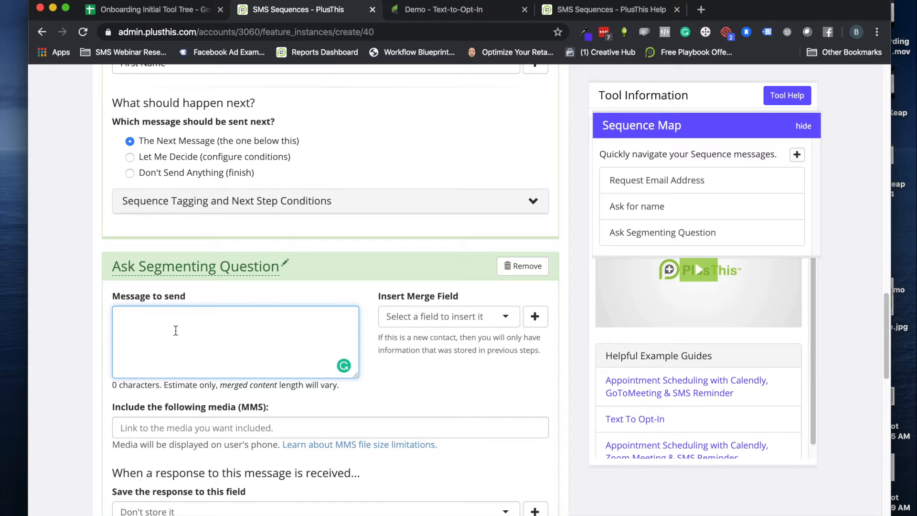
click(430, 10)
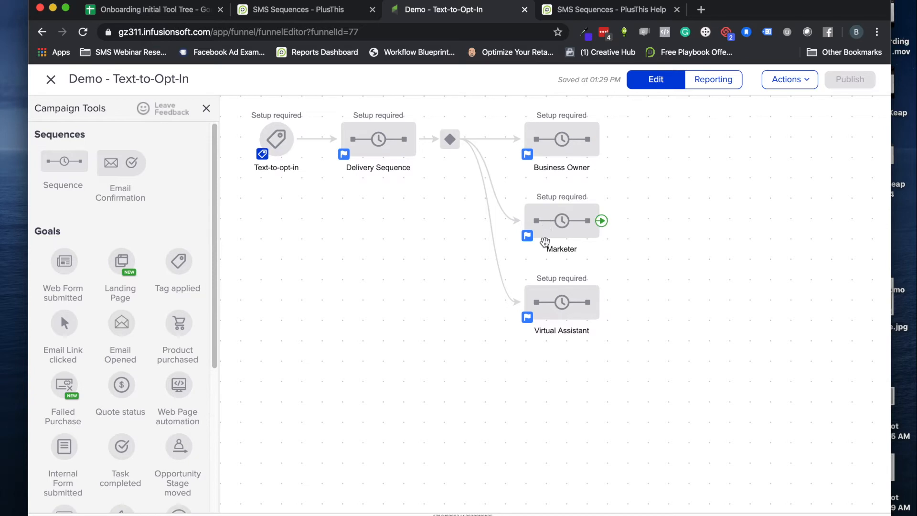
click(277, 10)
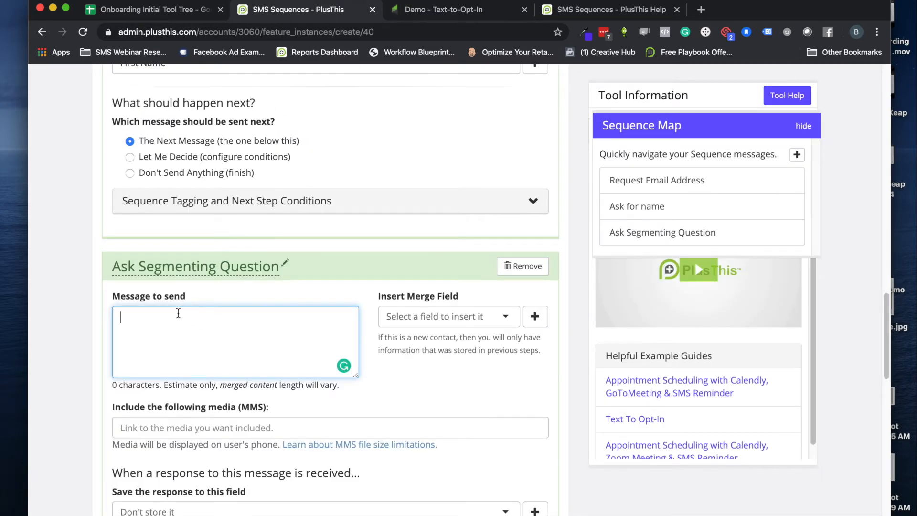
Write "Which role best describes you? A) Business Owner B) Marketer or C) Virtual Assistant" as the Ask Segmenting Question message text.
text(Which role best describe)
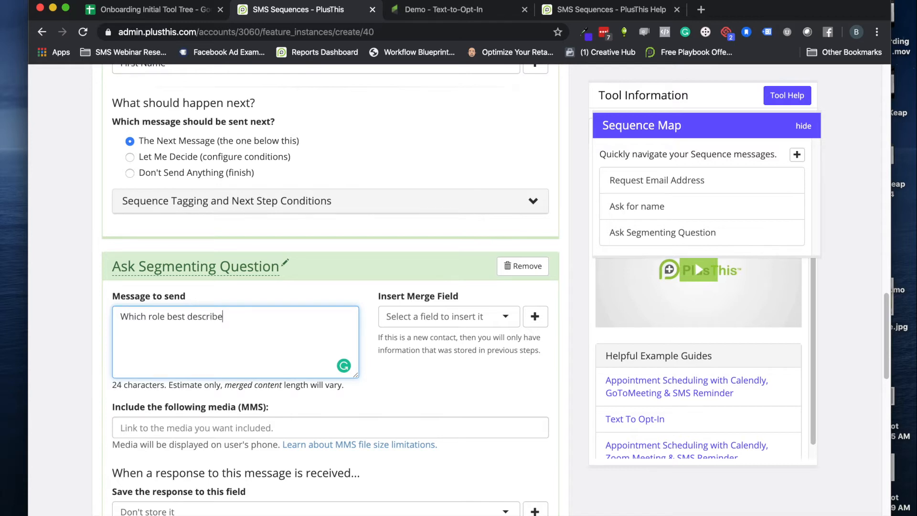
text(s you? A) Business Owner)
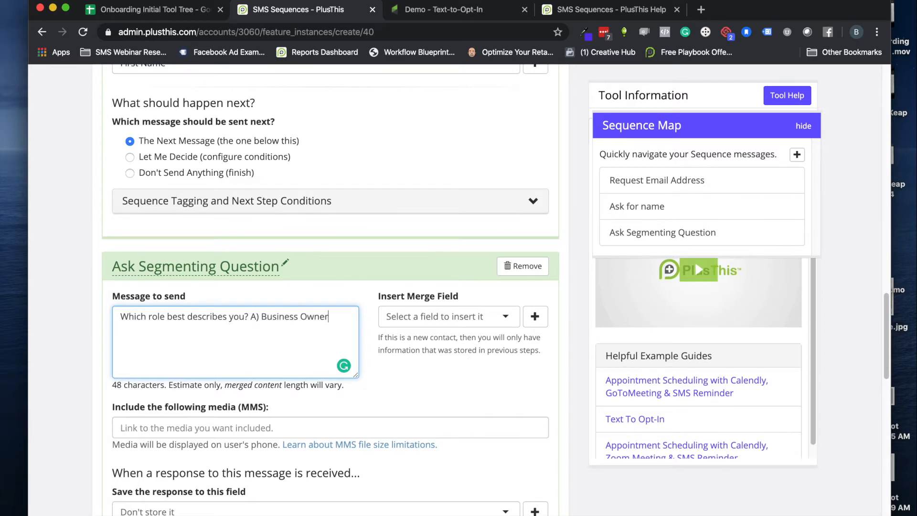
text(,)
key(BackSpace)
text(B)
text() Ma)
text(tual Assistant)
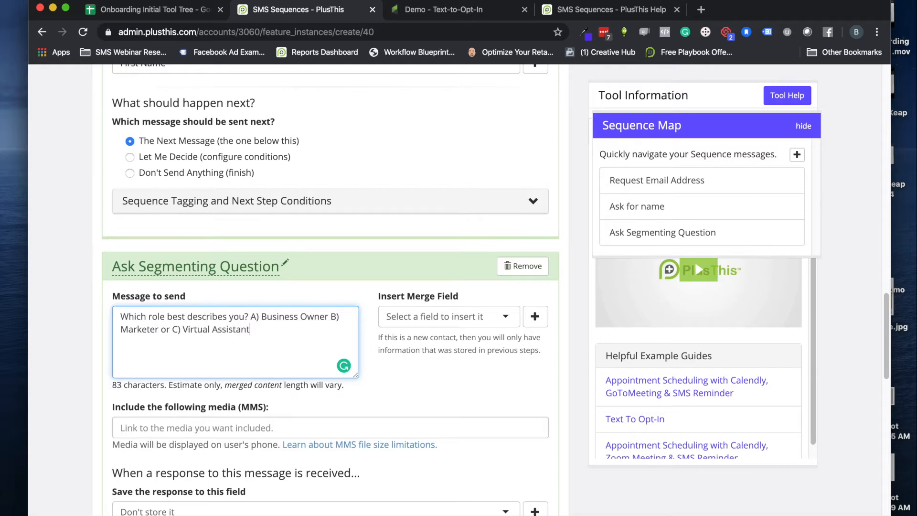
text(?)
Review the Ask Segmenting Question message's response field and its next-message options.
scroll(227, 286, down, 4)
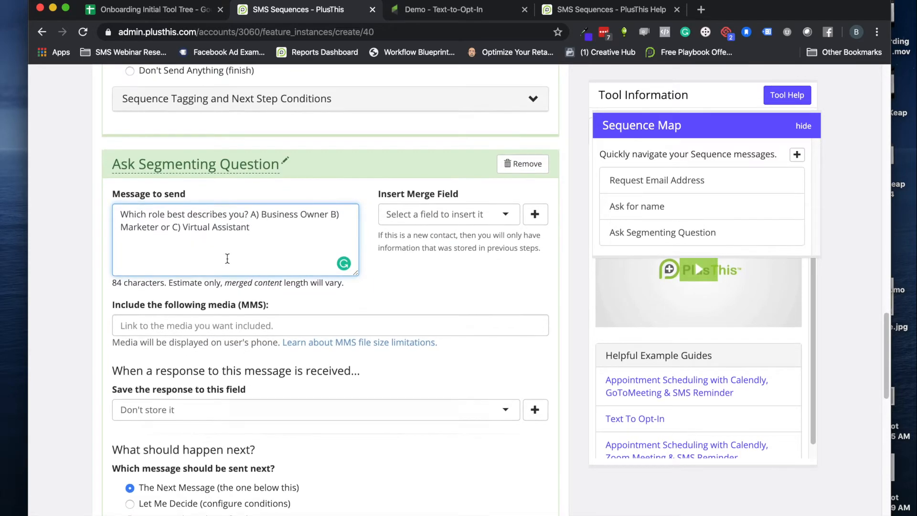
scroll(220, 284, down, 1)
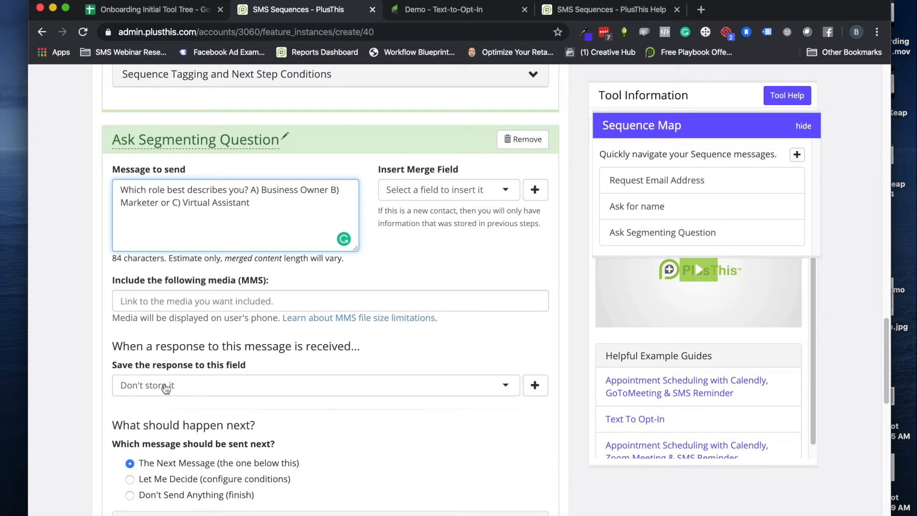
scroll(201, 355, down, 1)
scroll(201, 356, down, 4)
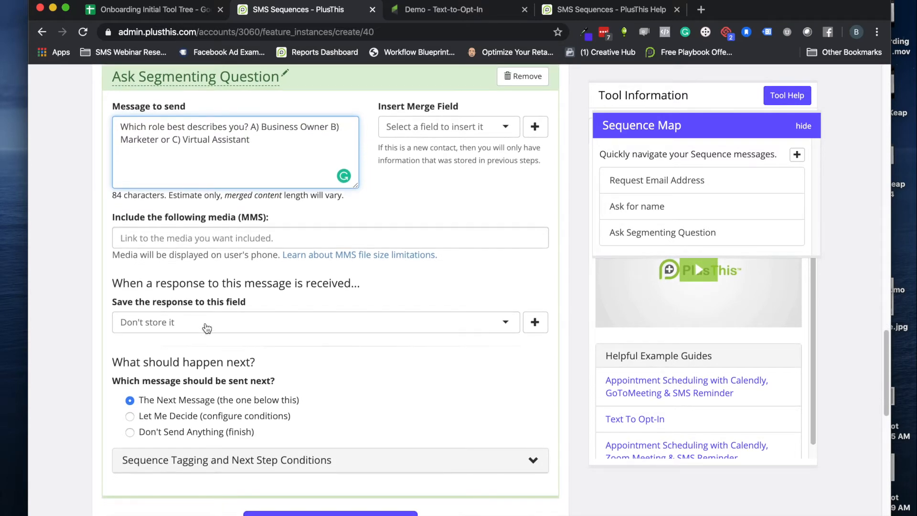
scroll(204, 324, down, 4)
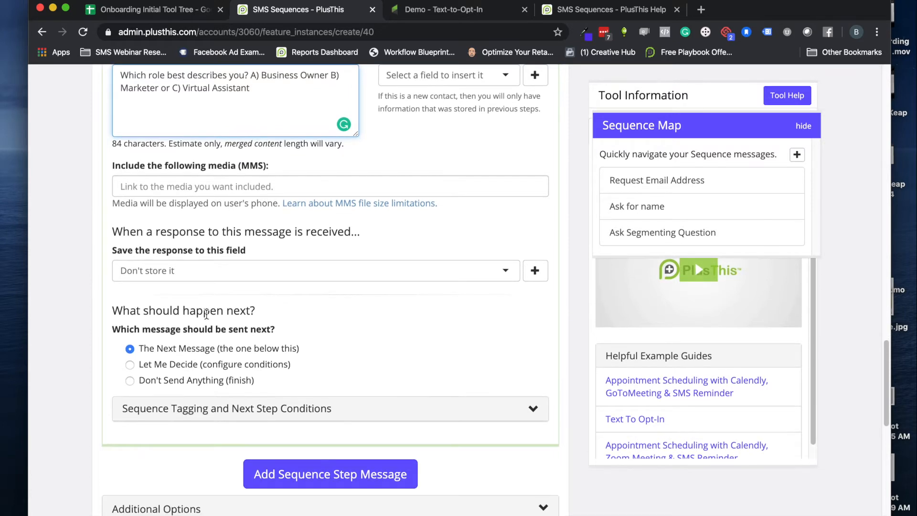
Set the Ask Segmenting Question message's next message to Let Me Decide and add an Equal/Contains condition.
click(127, 364)
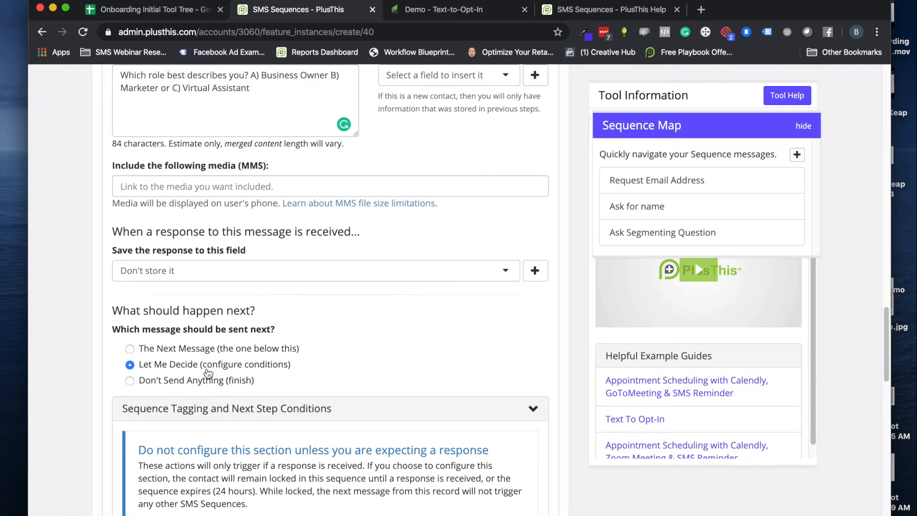
scroll(282, 368, down, 1)
scroll(283, 369, down, 3)
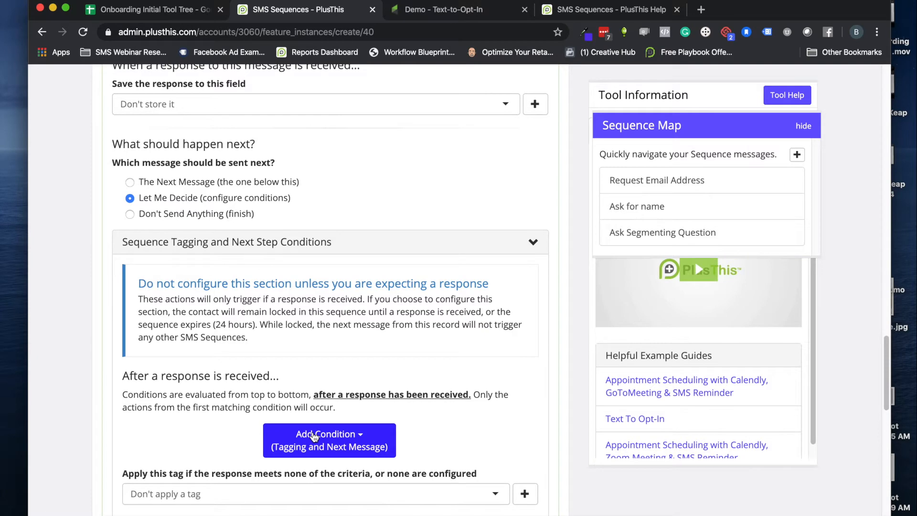
click(314, 436)
click(307, 496)
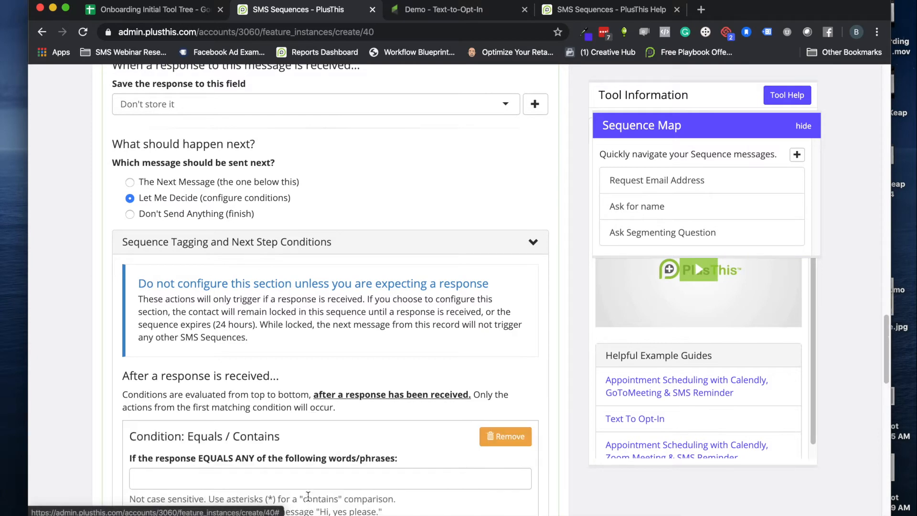
Add "*A* *Business Owner*" as the matching response phrase of the first condition.
scroll(263, 408, down, 1)
click(205, 425)
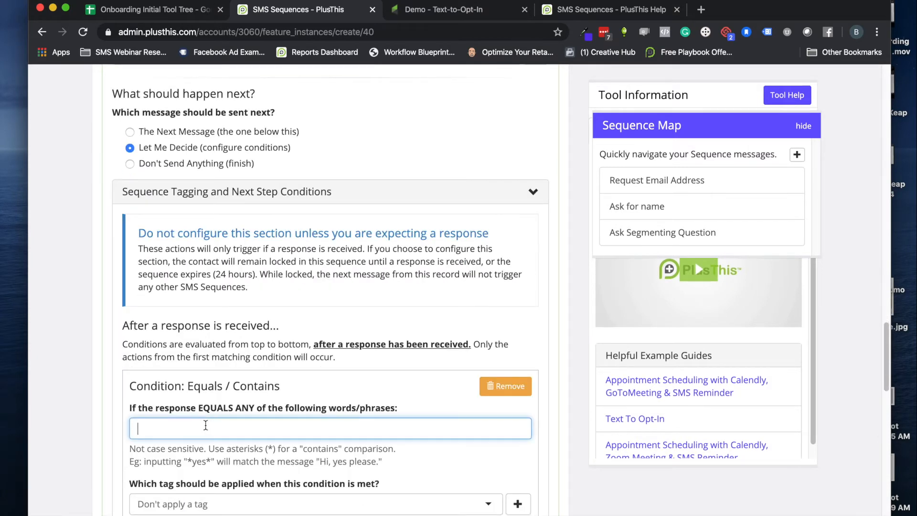
text(*)
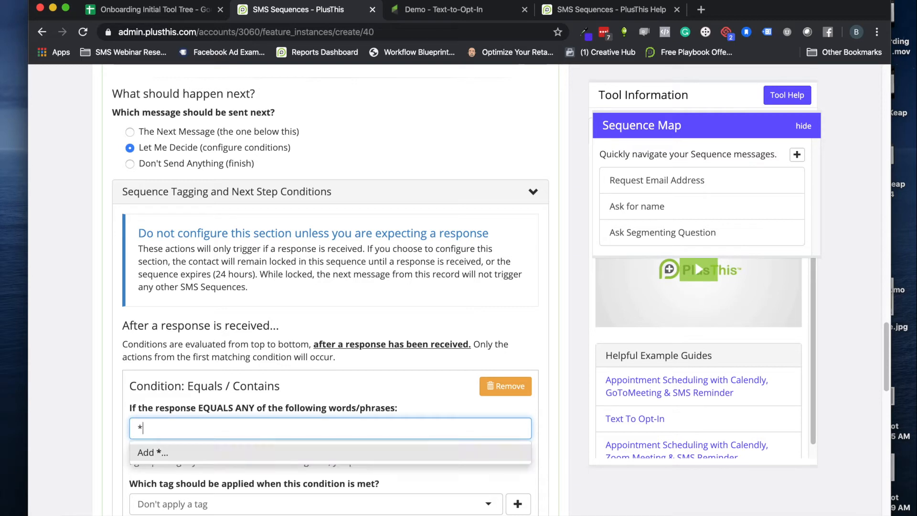
text(A* *Business Owner*)
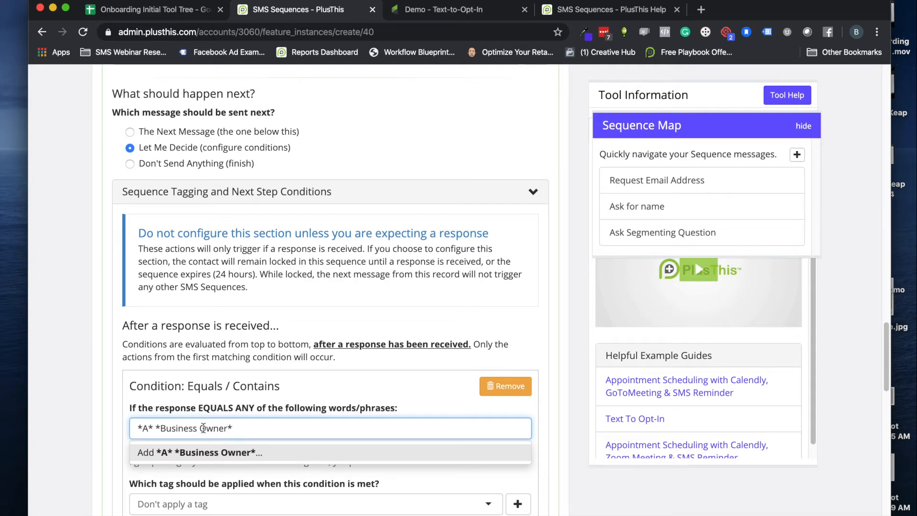
click(215, 453)
scroll(240, 444, down, 3)
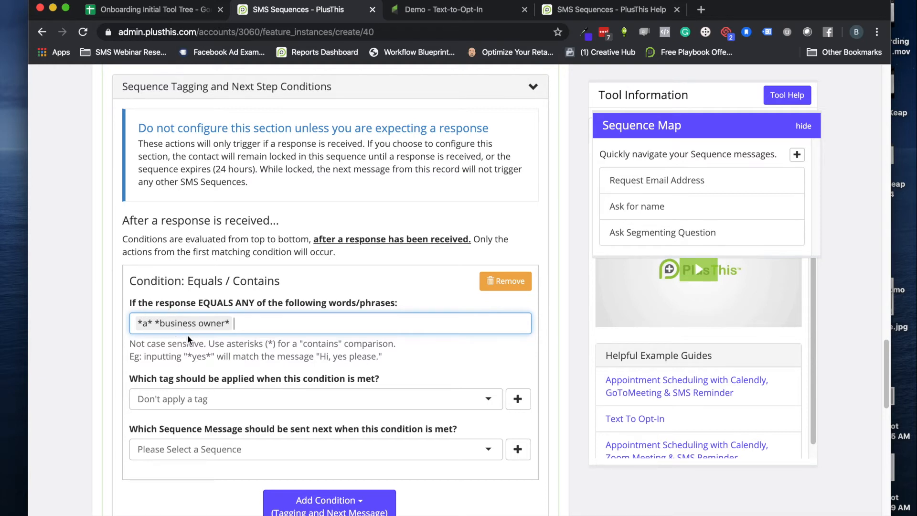
Apply the Business Owner tag when the first condition is met.
scroll(193, 343, down, 1)
click(186, 364)
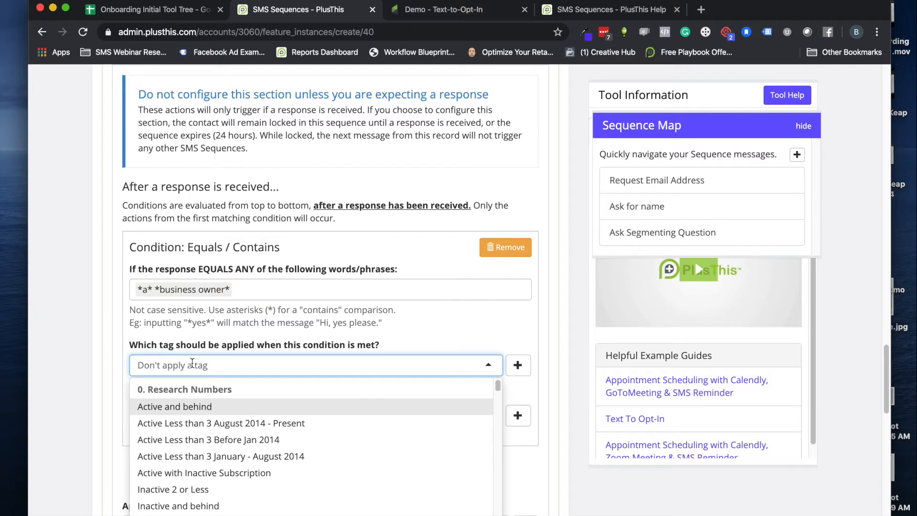
text(Busine)
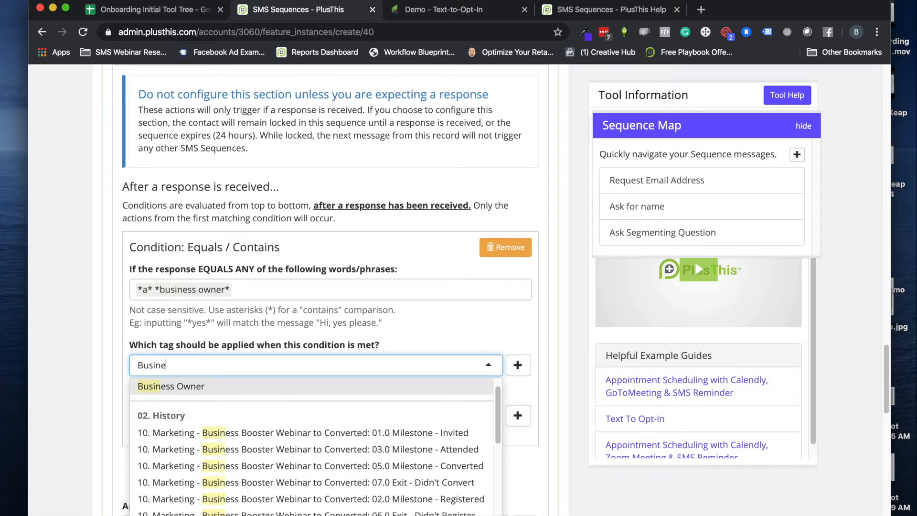
click(191, 387)
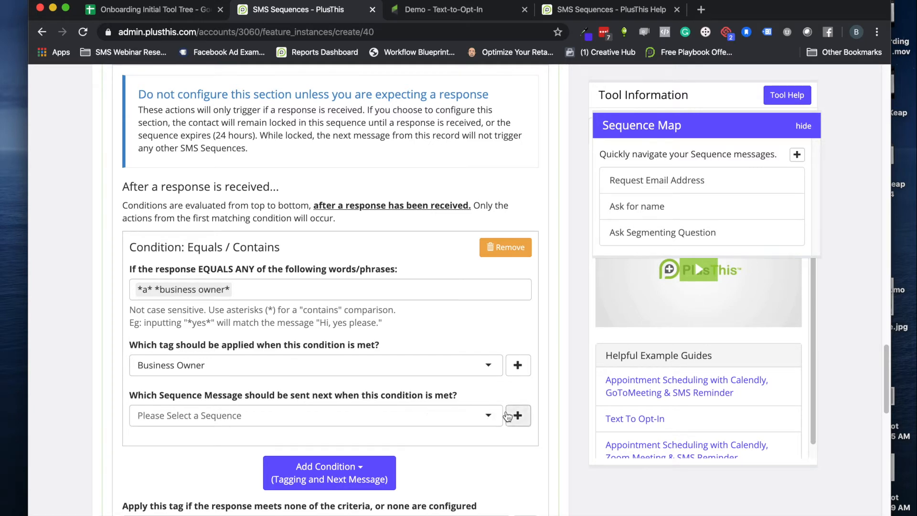
Create a new sequence message as the first condition's next message and name it "Thank You Message".
click(517, 415)
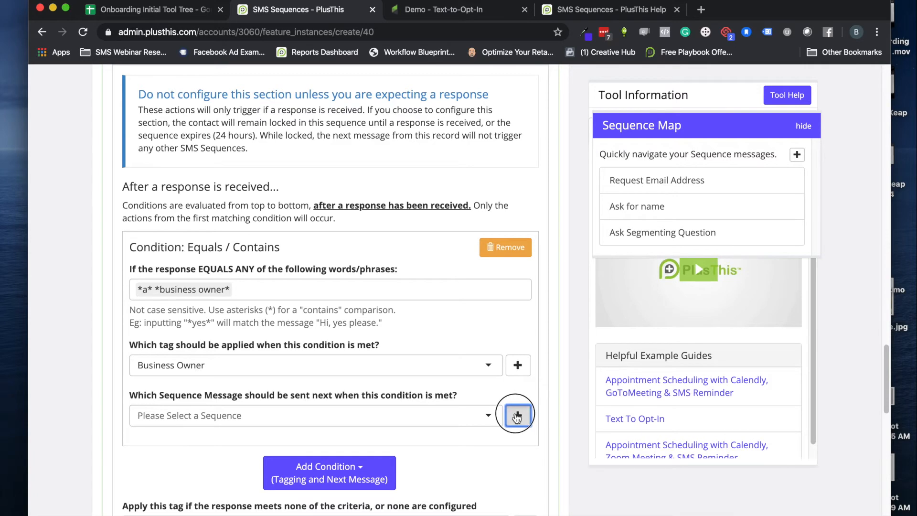
scroll(495, 342, down, 2)
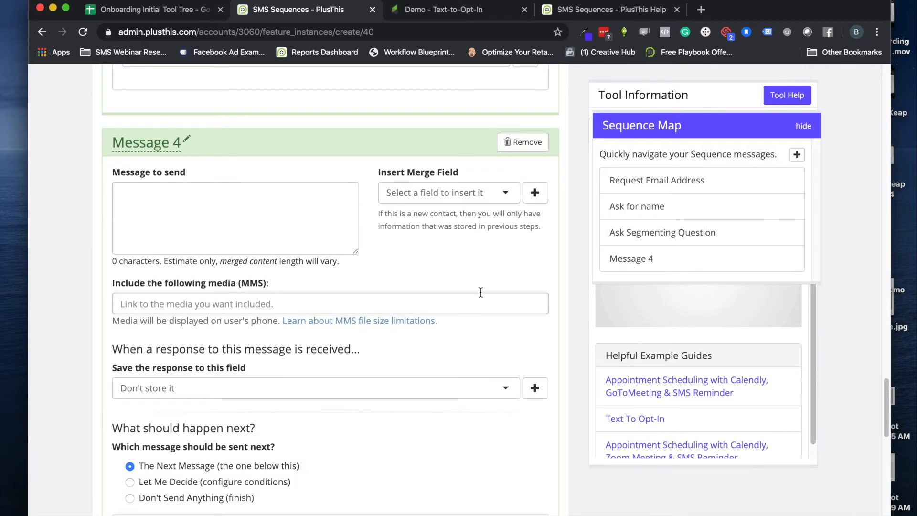
click(187, 141)
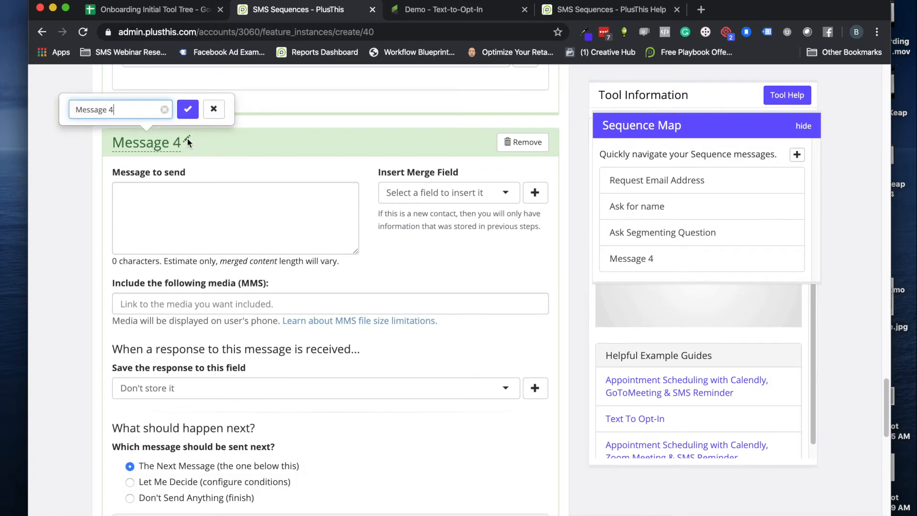
triple_click(126, 109)
text(B)
key(BackSpace)
key(BackSpace)
key(BackSpace)
key(BackSpace)
key(BackSpace)
key(BackSpace)
text(Thank You Message)
click(187, 109)
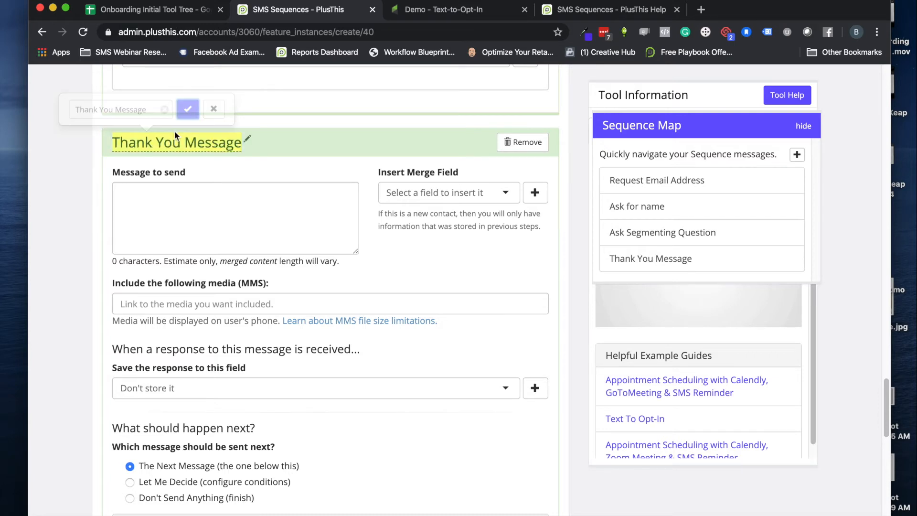
Write "Thank you, your guide is on the way. Check your inbox shortly." as the Thank You Message text.
click(150, 196)
text(Thank )
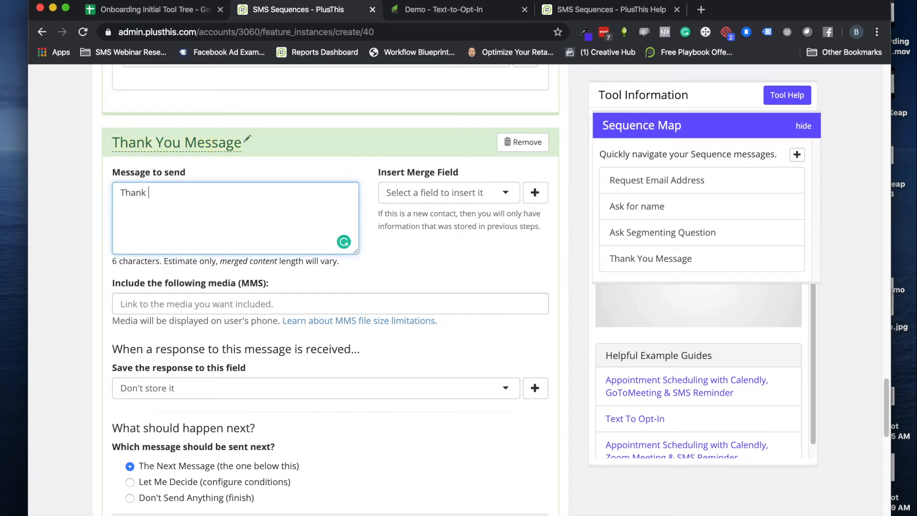
text(you, your business)
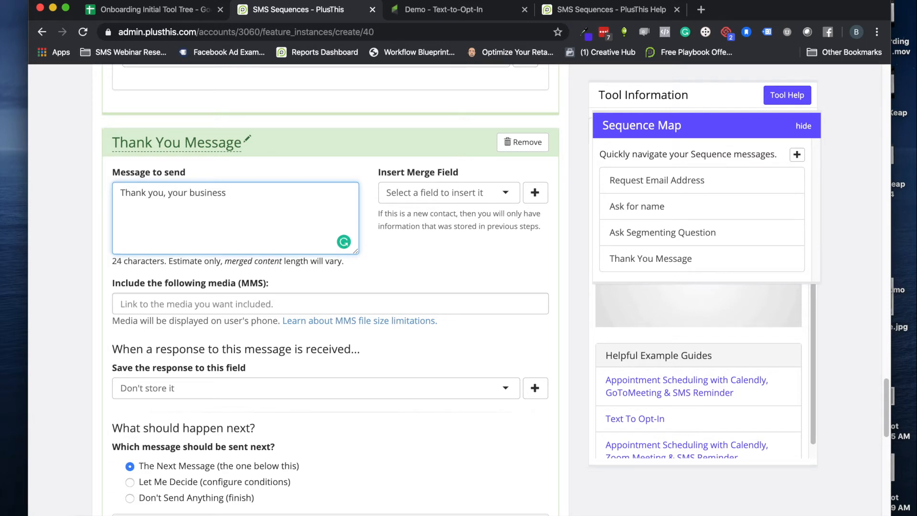
key(BackSpace)
key(BackSpace)
key(BackSpace)
key(BackSpace)
key(BackSpace)
key(BackSpace)
text(guide is on the way. Check your inbox shortly.)
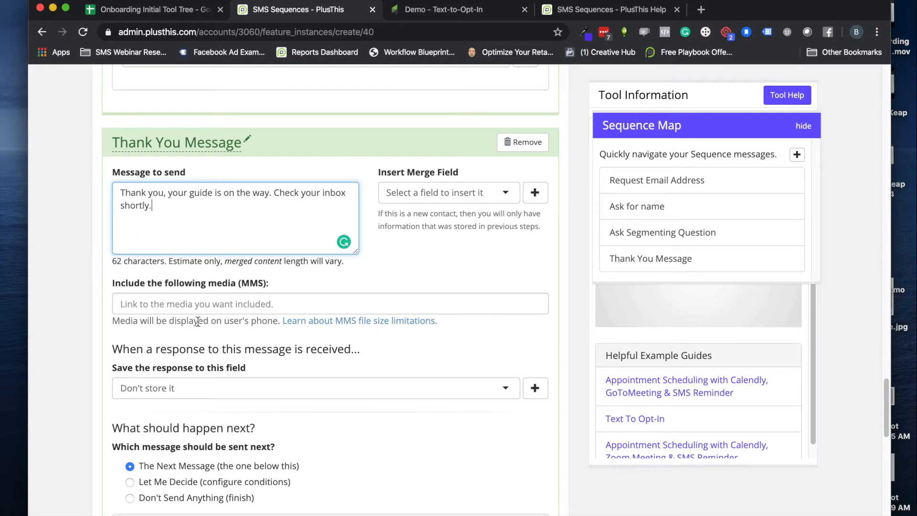
Set the Thank You Message to end the sequence with Don't Send Anything (finish).
scroll(167, 272, down, 3)
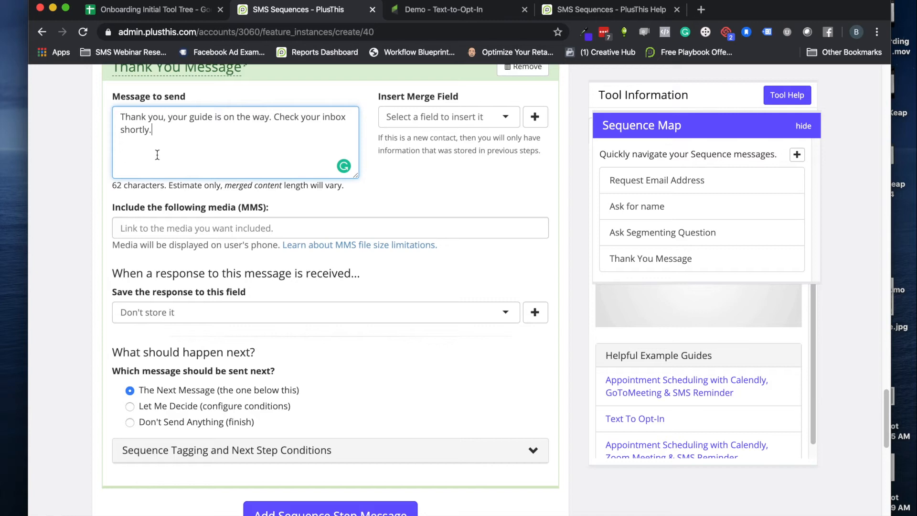
scroll(188, 323, down, 1)
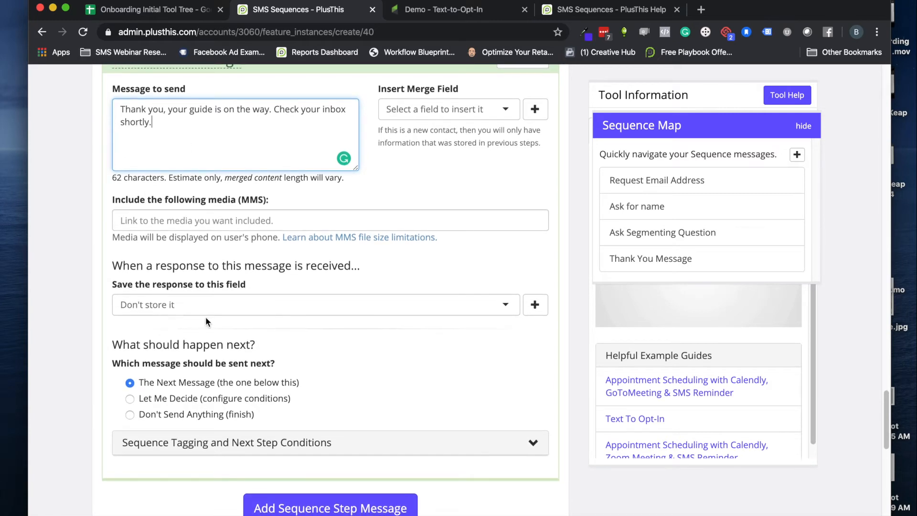
click(152, 419)
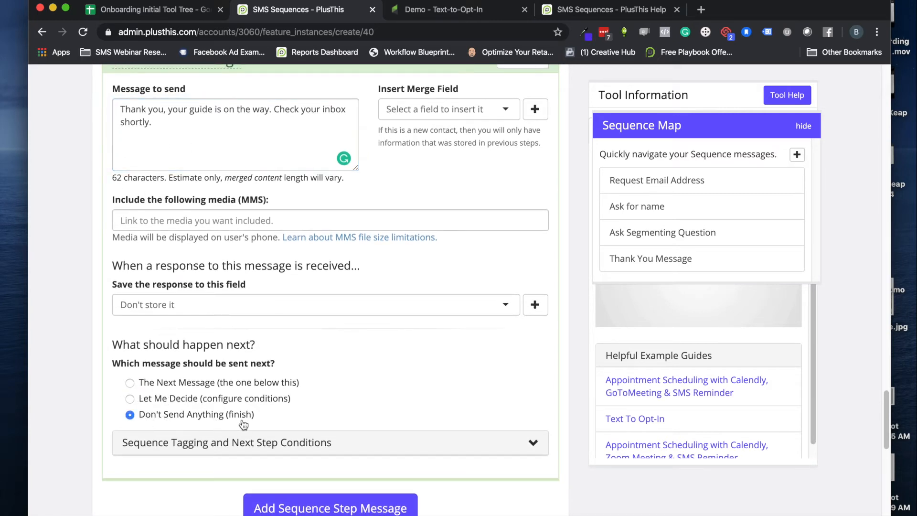
Add a second Equal/Contains condition to Ask Segmenting Question with "*B**Marketer*" as its matching response phrase.
scroll(399, 302, up, 1)
scroll(399, 302, up, 15)
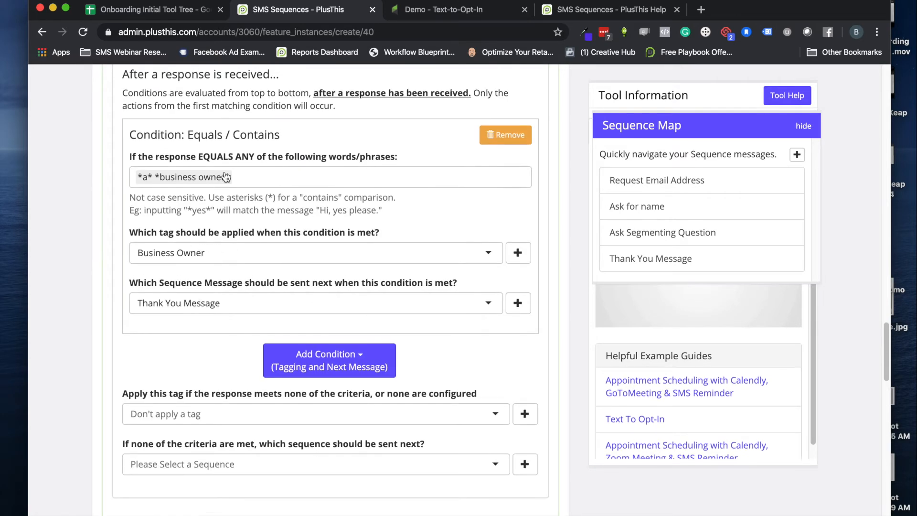
scroll(228, 181, up, 1)
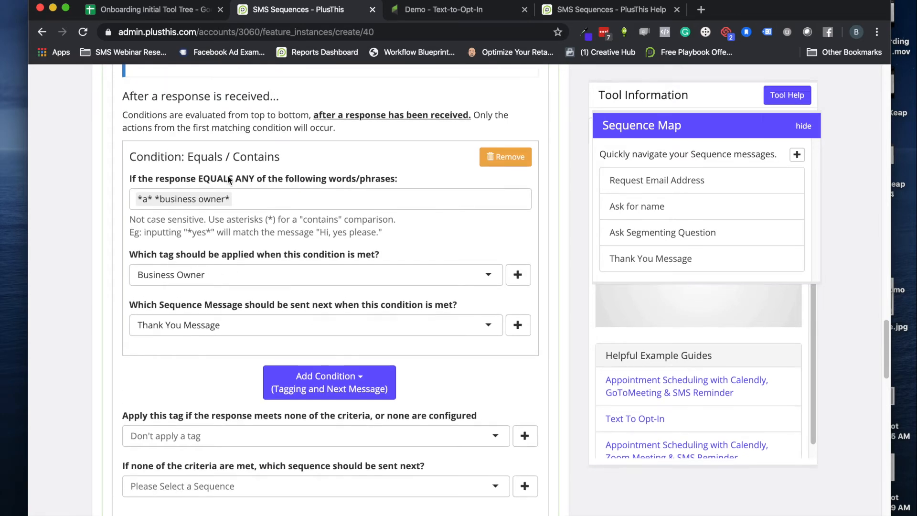
scroll(308, 365, down, 1)
click(325, 369)
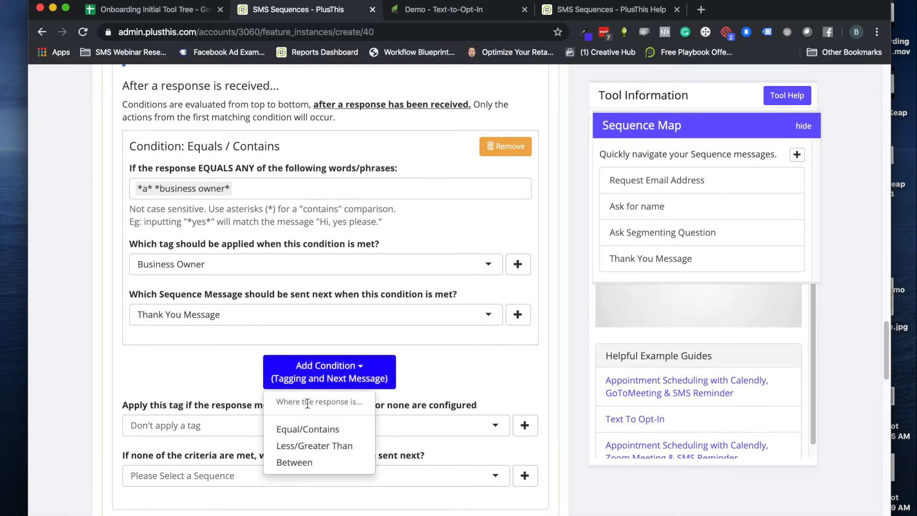
click(311, 424)
click(209, 397)
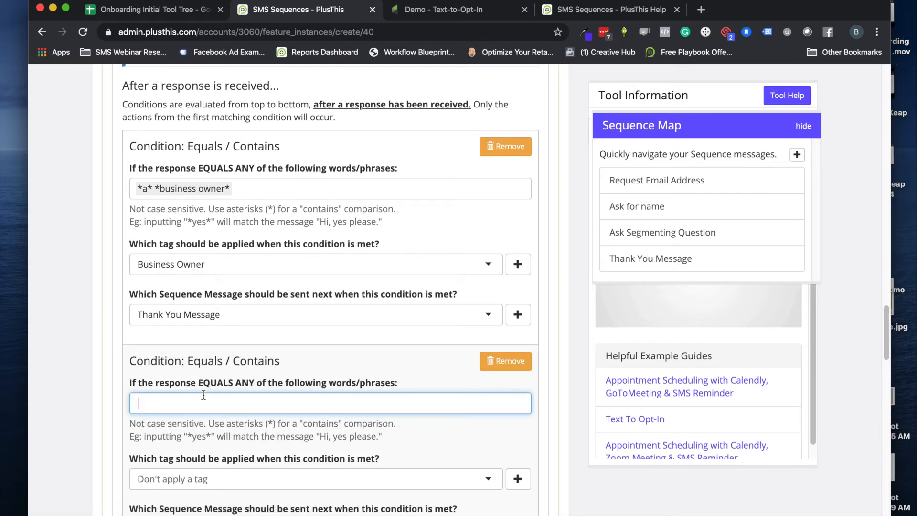
text(*B**Marketer*)
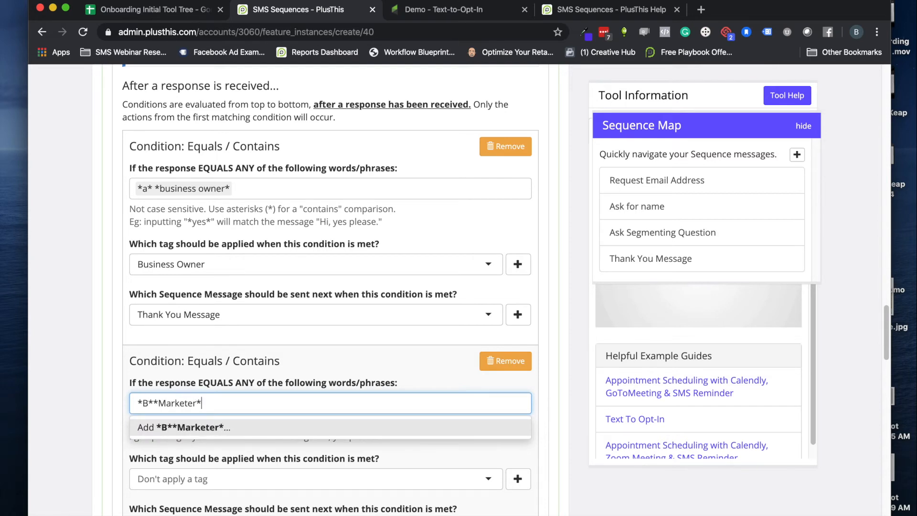
click(199, 427)
Apply the marketer tag in the second condition and choose Thank You Message as its next message.
scroll(210, 425, down, 3)
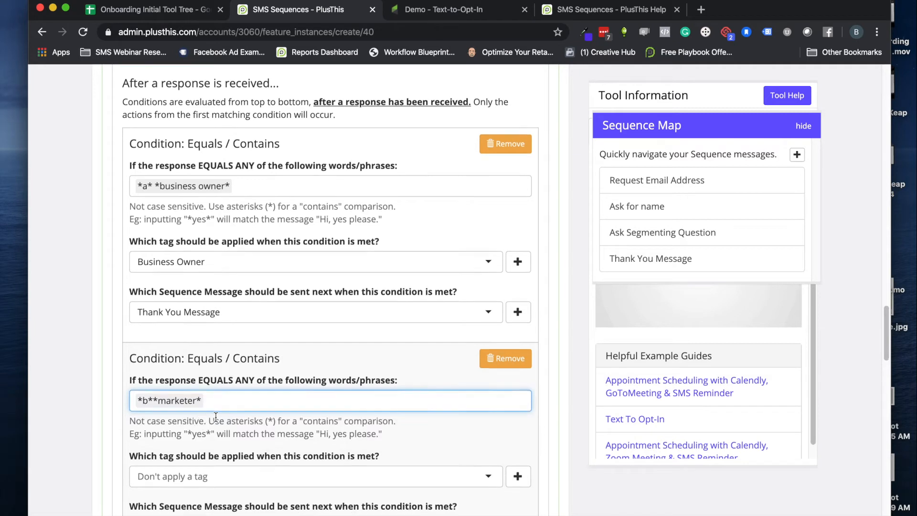
click(191, 403)
text(M)
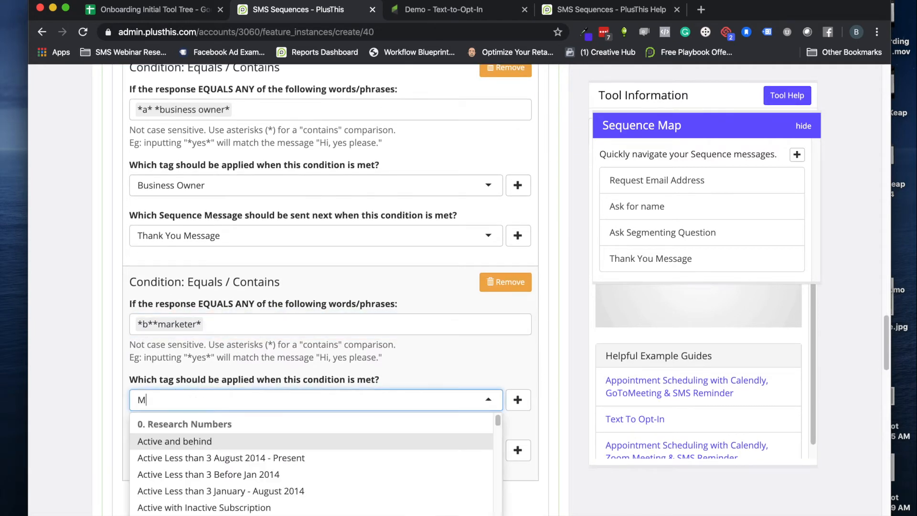
text(arketer)
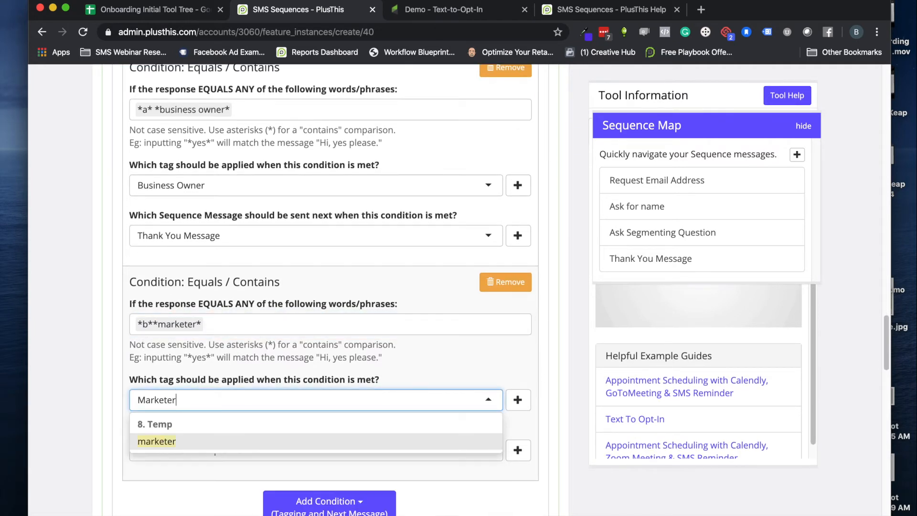
click(163, 444)
click(194, 452)
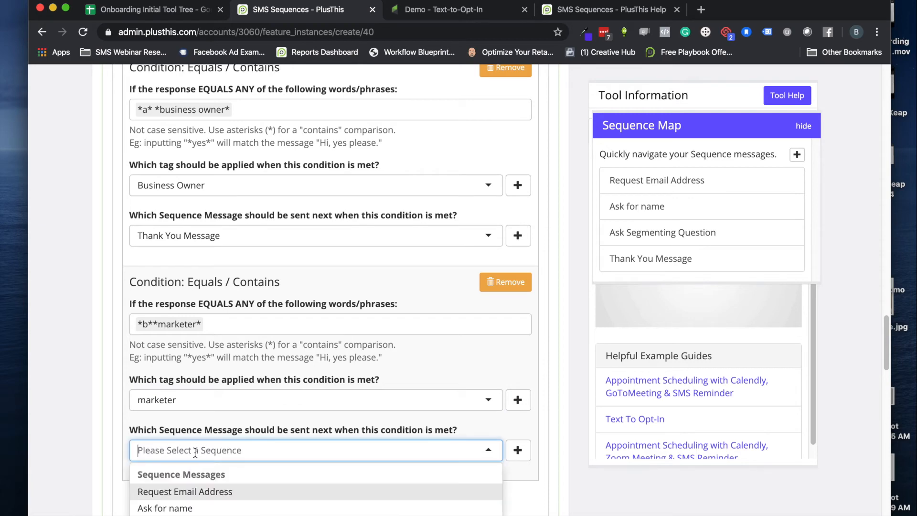
scroll(196, 445, down, 2)
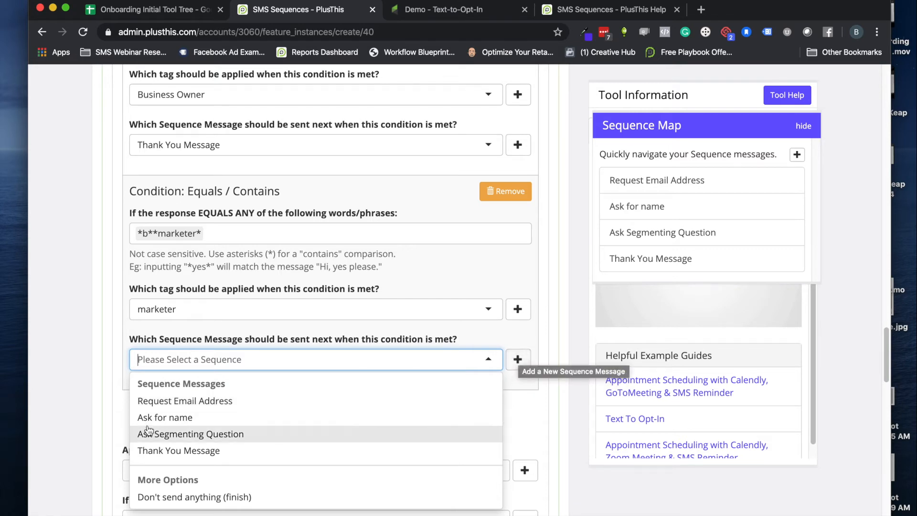
click(181, 451)
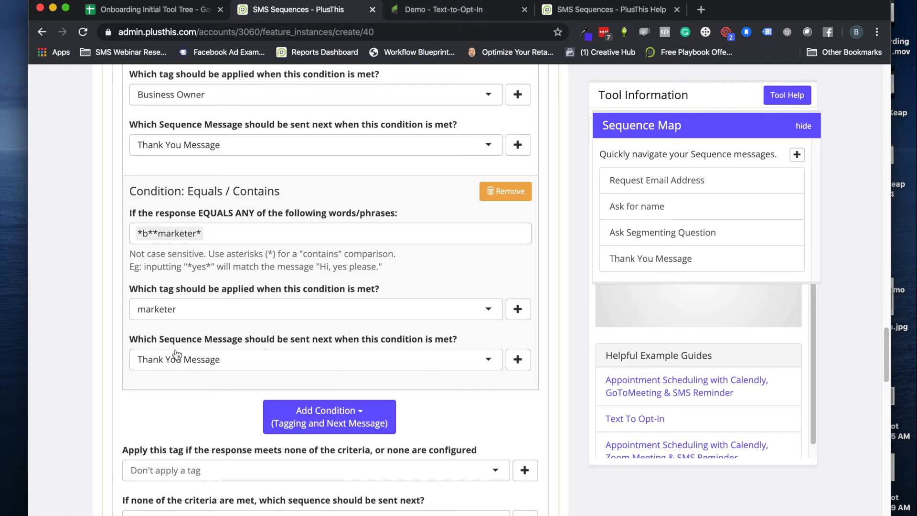
click(329, 418)
scroll(324, 416, down, 2)
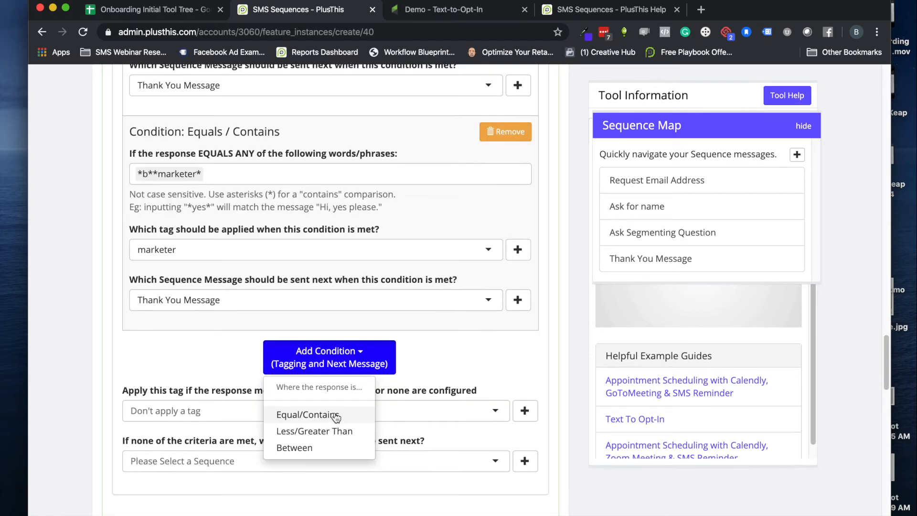
click(318, 415)
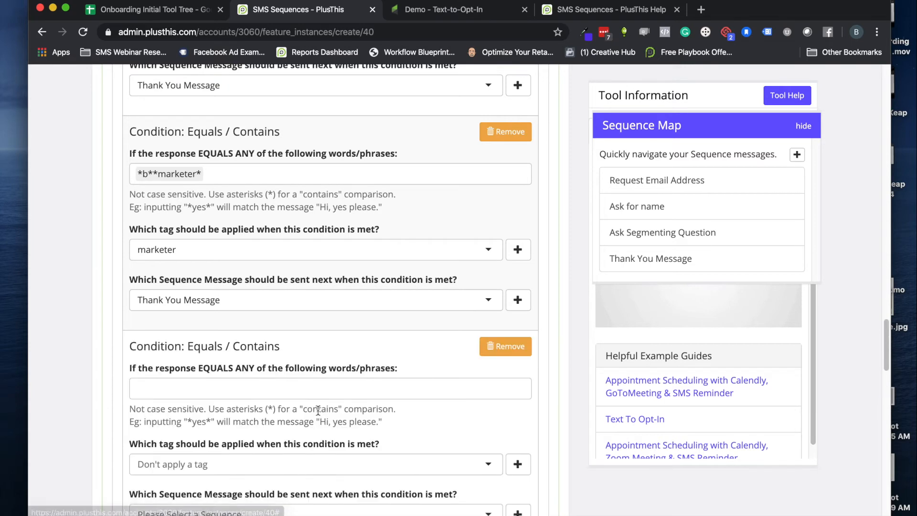
click(208, 386)
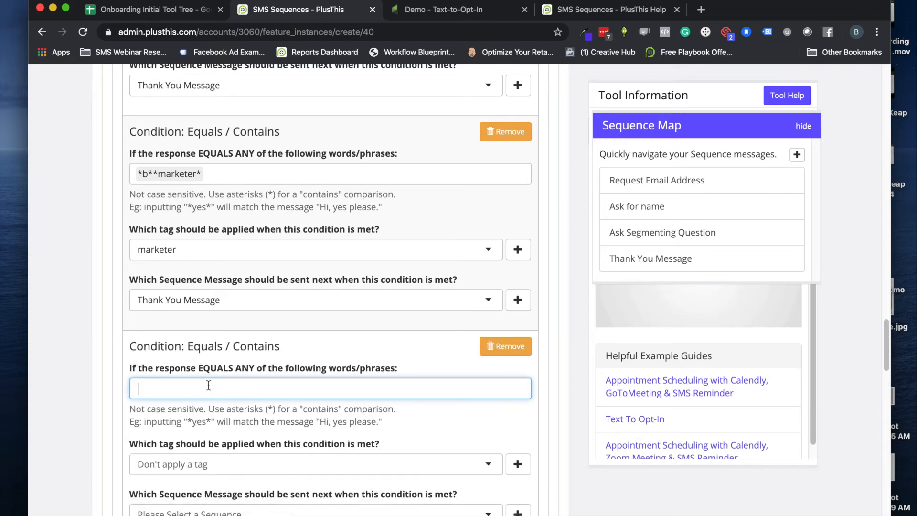
text(*)
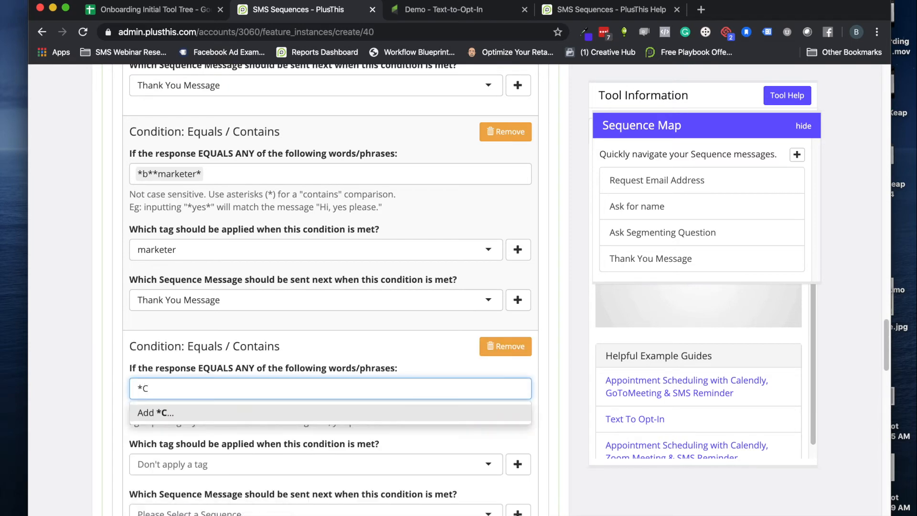
click(306, 356)
click(501, 346)
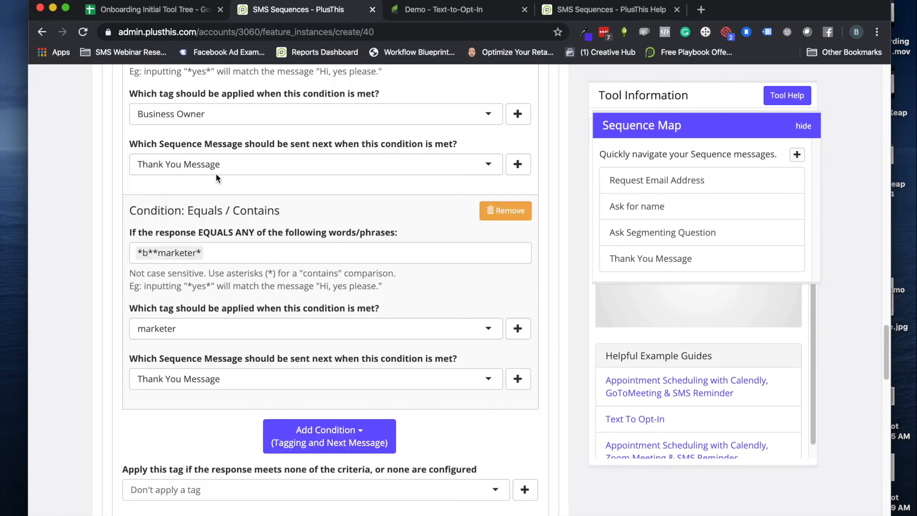
Create a new sequence message for Ask Segmenting Question responses that meet none of the criteria and rename it "Fallback Message".
scroll(227, 193, up, 4)
scroll(205, 171, down, 2)
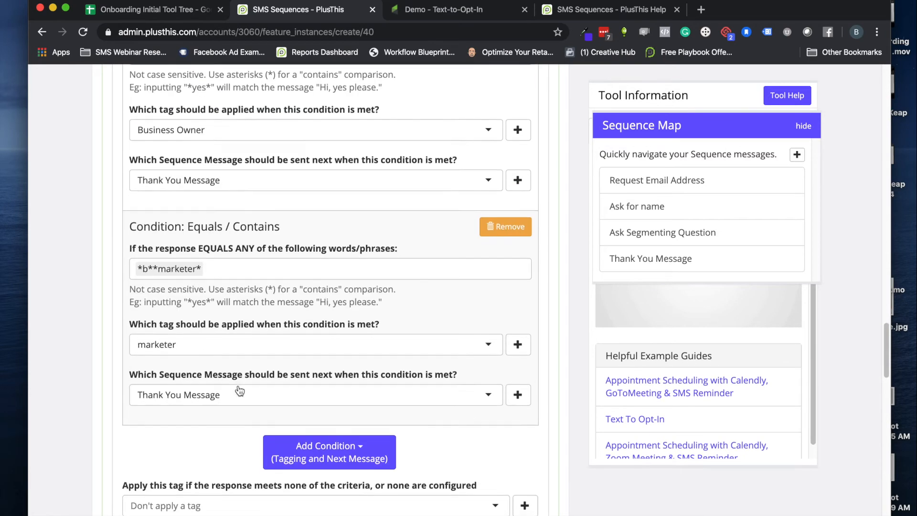
scroll(241, 446, down, 1)
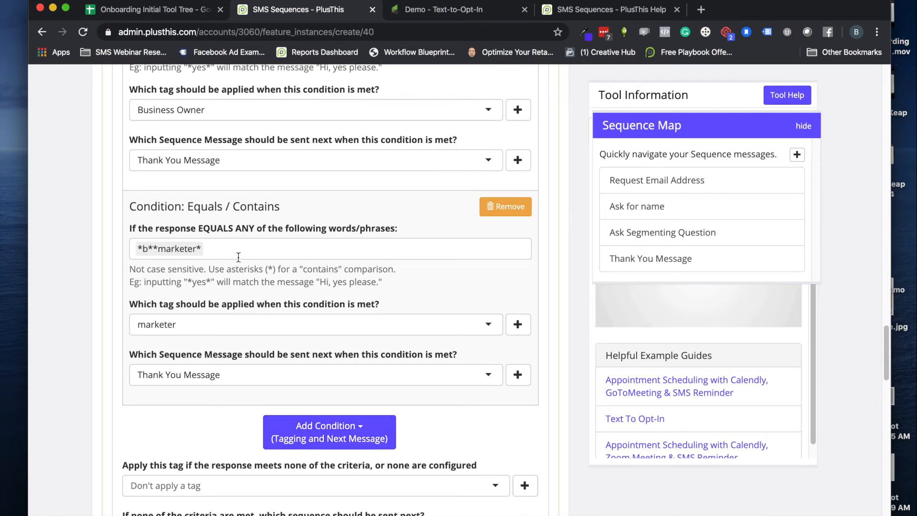
scroll(194, 285, down, 2)
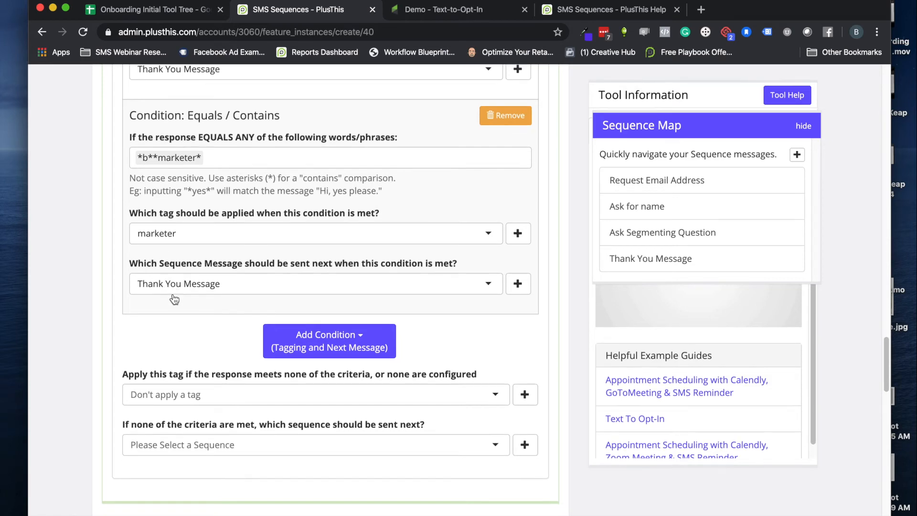
scroll(181, 305, down, 1)
scroll(179, 334, down, 1)
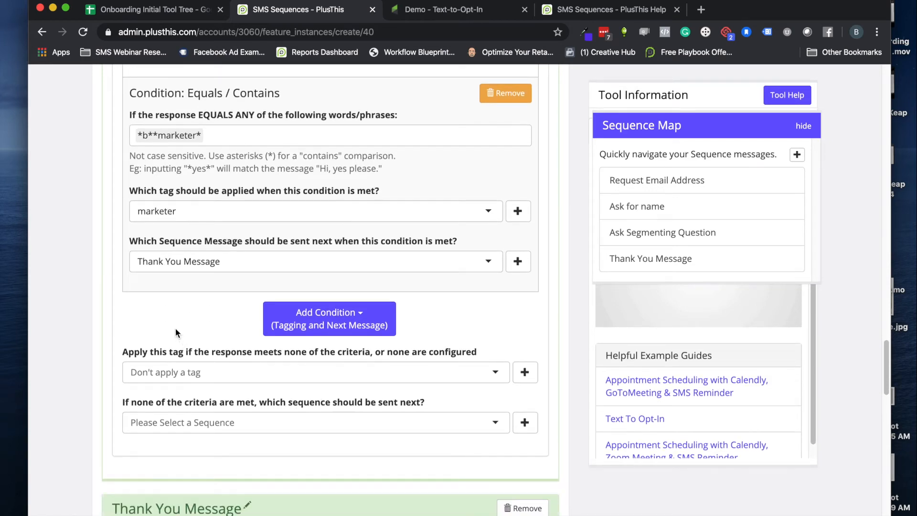
scroll(176, 326, down, 1)
scroll(176, 326, down, 1)
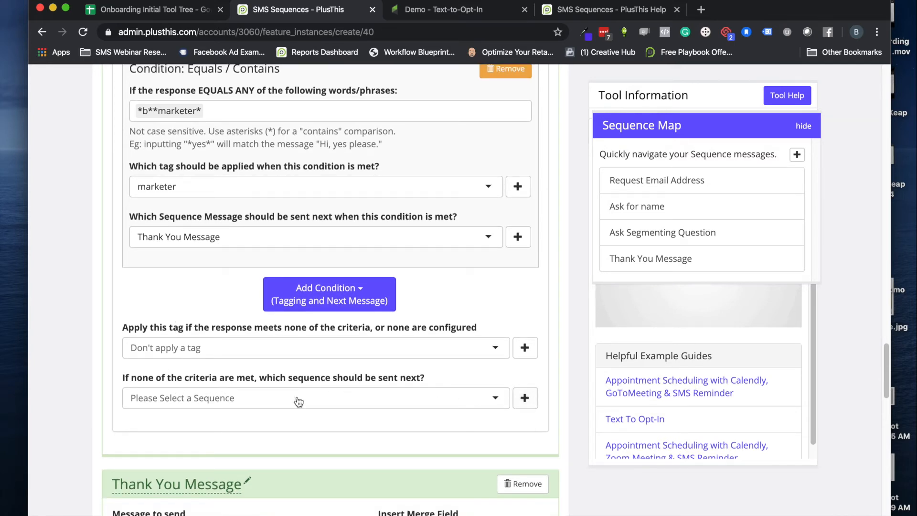
click(524, 397)
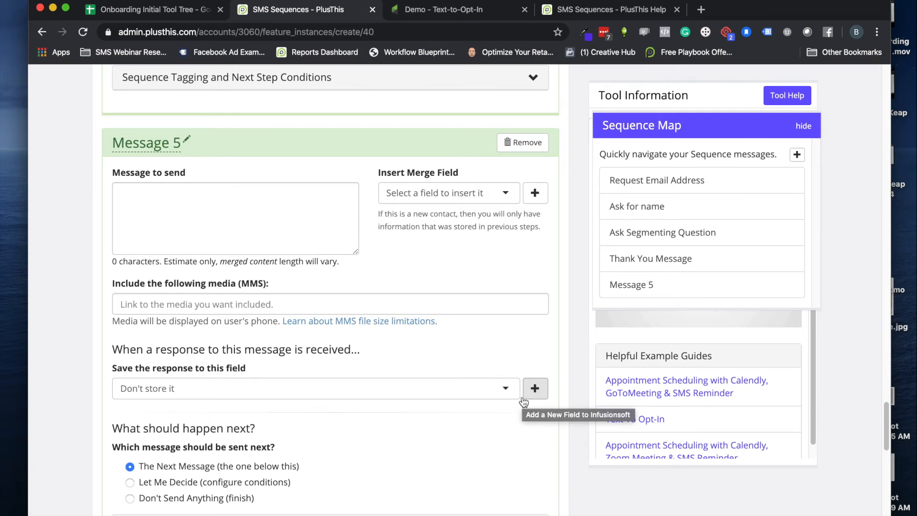
click(187, 138)
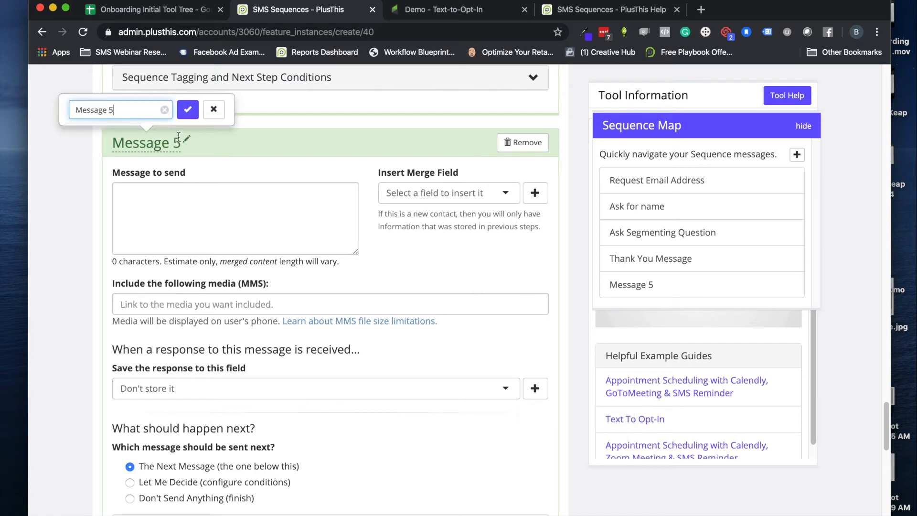
triple_click(124, 109)
key(BackSpace)
click(187, 109)
Write "Sorry we didn't catch that. Which role.... If you're looking to reach me, please send an email to..." as the Fallback Message text.
click(171, 190)
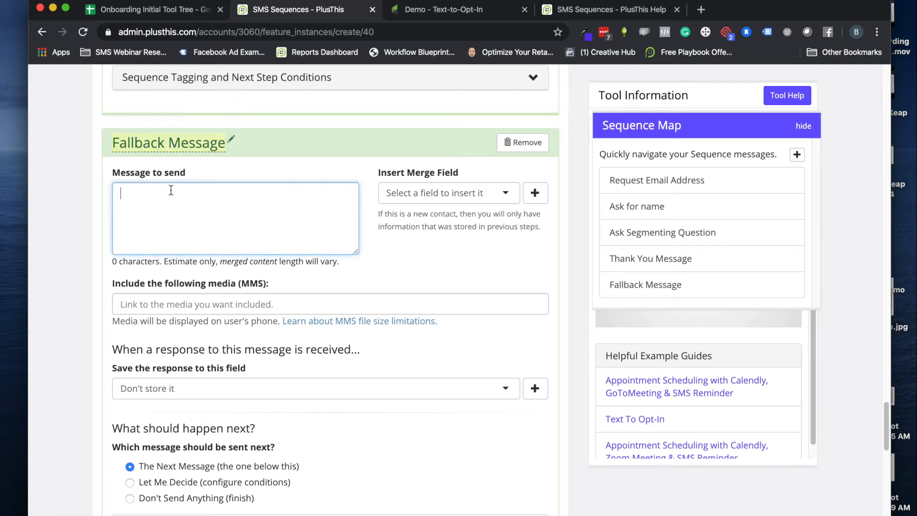
text(sorry,)
text(didn't)
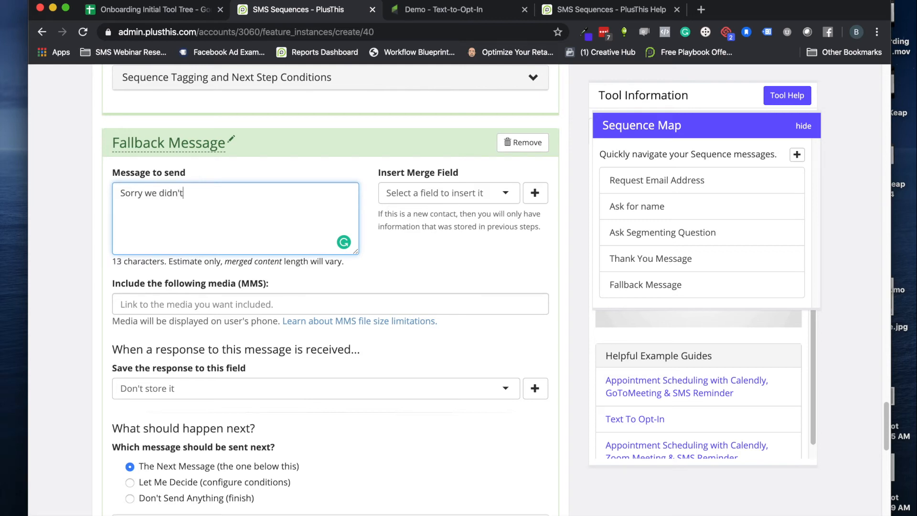
text( catch that. What's)
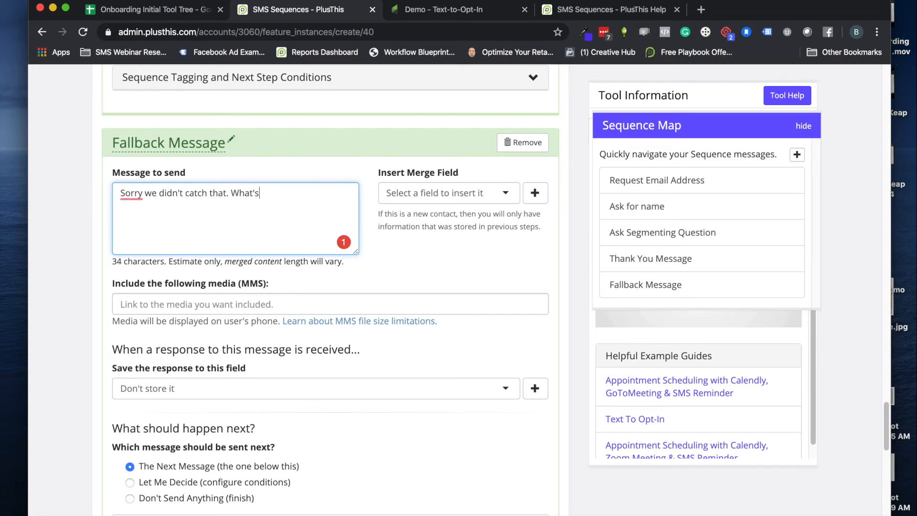
key(BackSpace)
key(BackSpace)
key(BackSpace)
text(ch role..)
text(you're l)
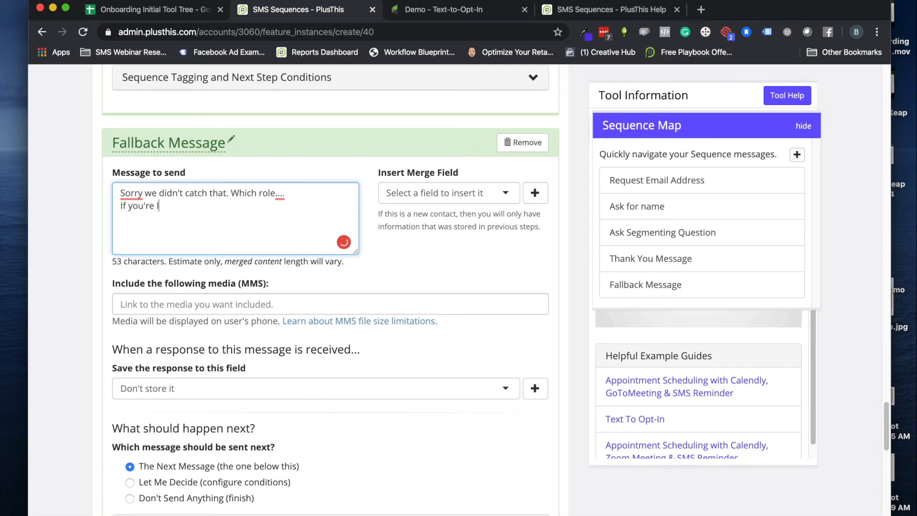
text(ooking to reach me, )
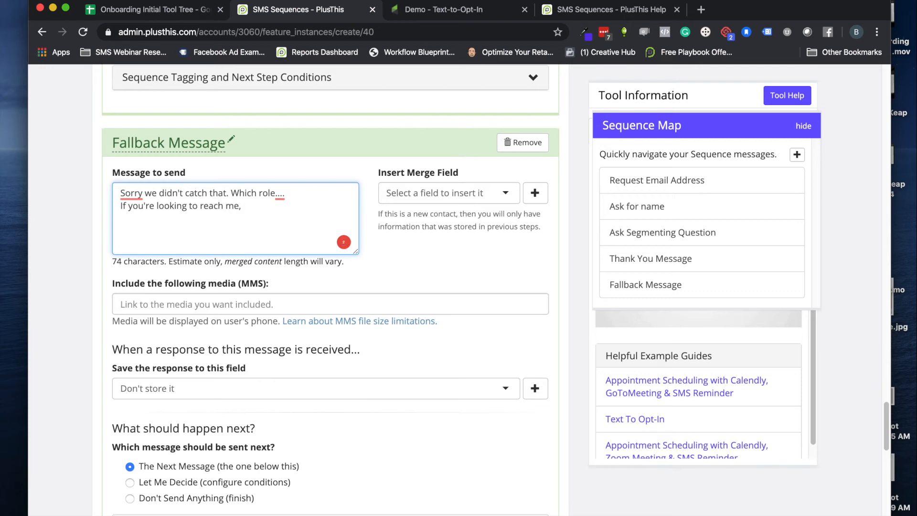
text(please send an email to...)
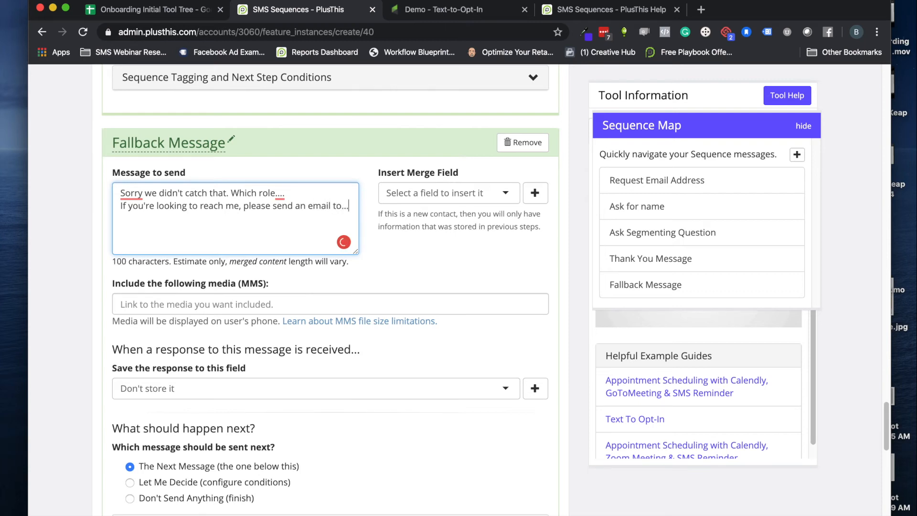
Set the Fallback Message to end the sequence with Don't Send Anything (finish).
scroll(186, 261, down, 2)
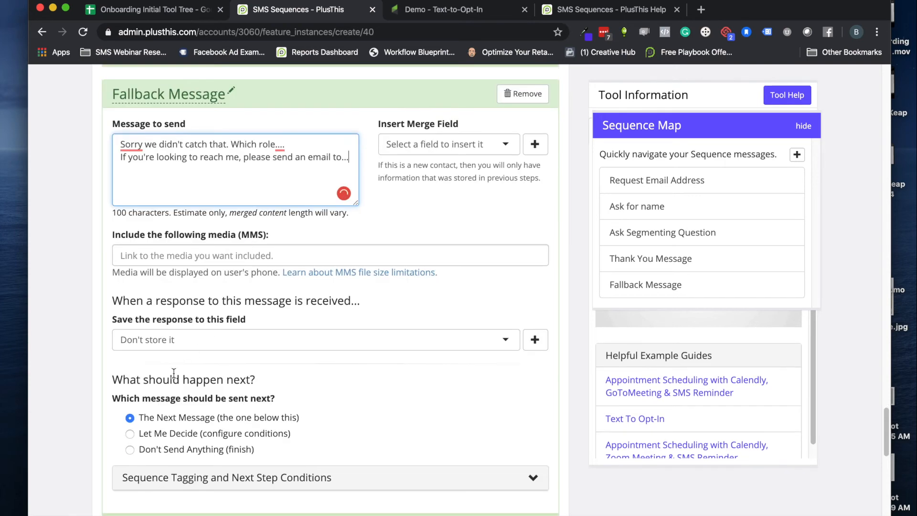
click(130, 449)
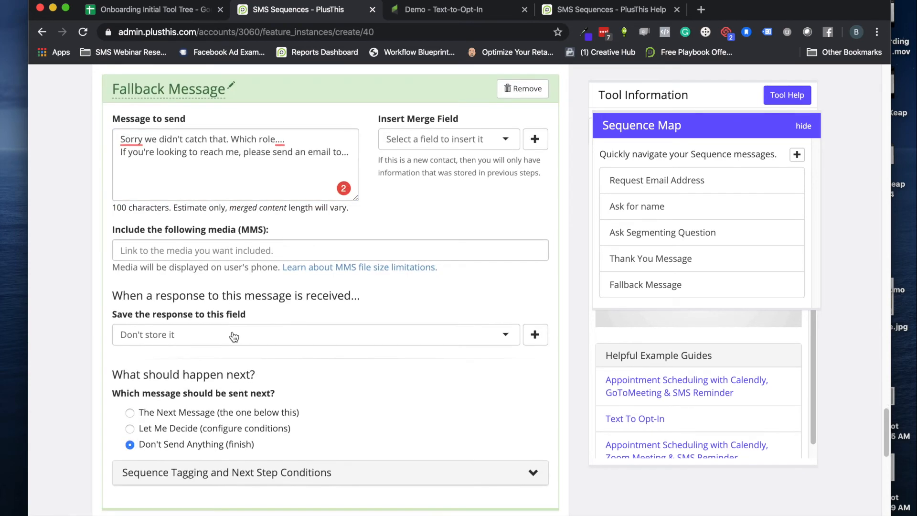
scroll(228, 330, down, 1)
Review which message Ask Segmenting Question sends when no criteria are met, along with the Thank You and Fallback messages.
scroll(267, 321, up, 5)
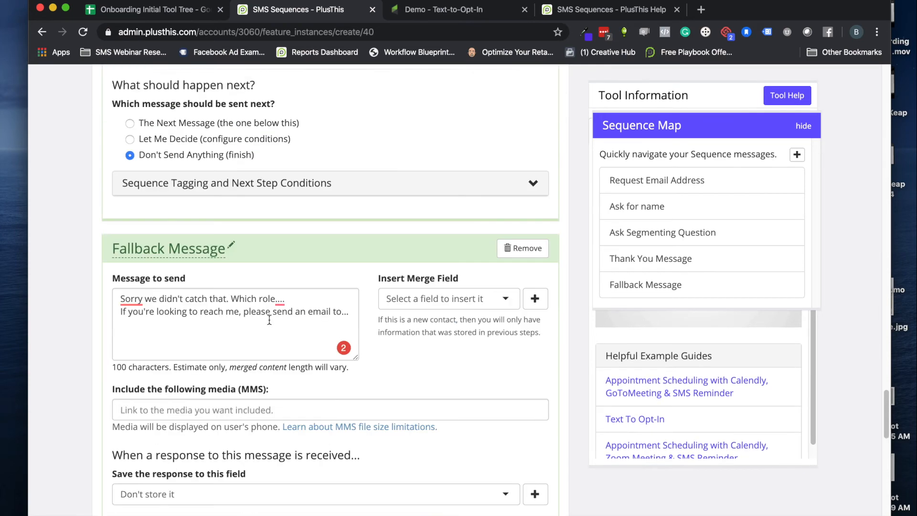
scroll(395, 216, up, 20)
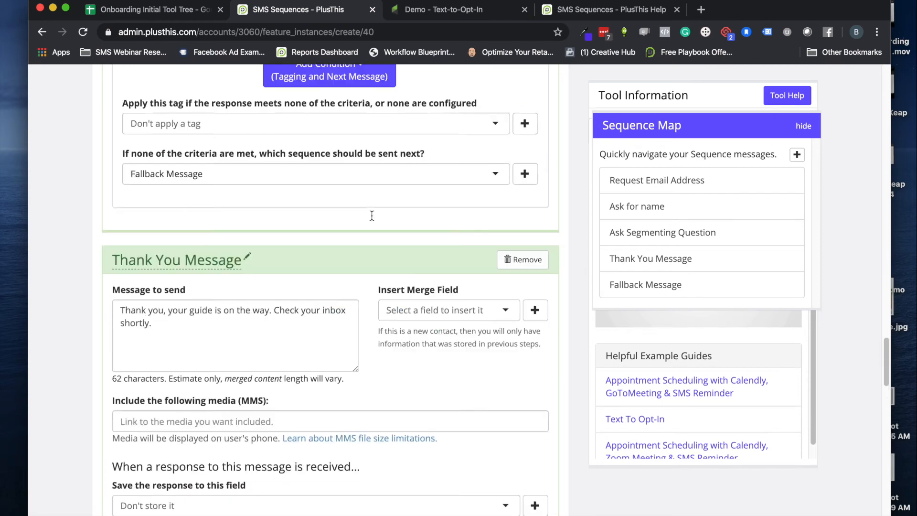
scroll(282, 256, down, 4)
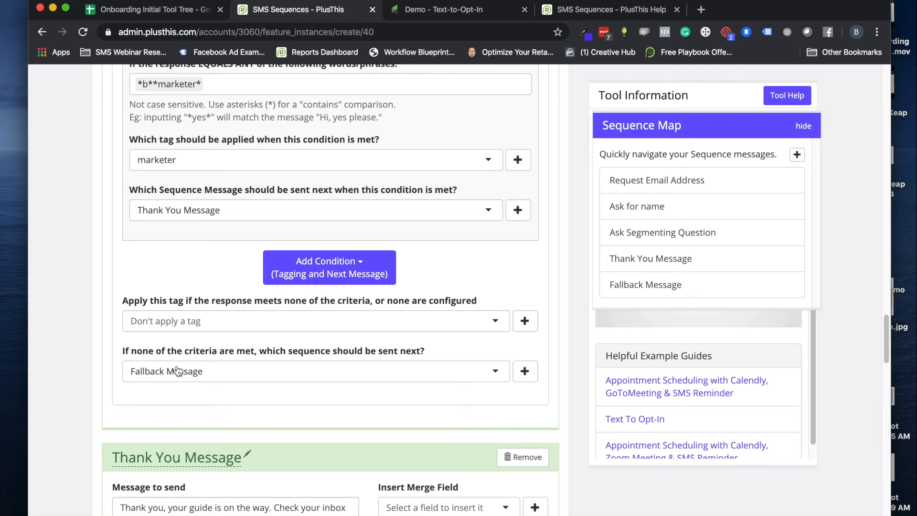
scroll(198, 212, down, 4)
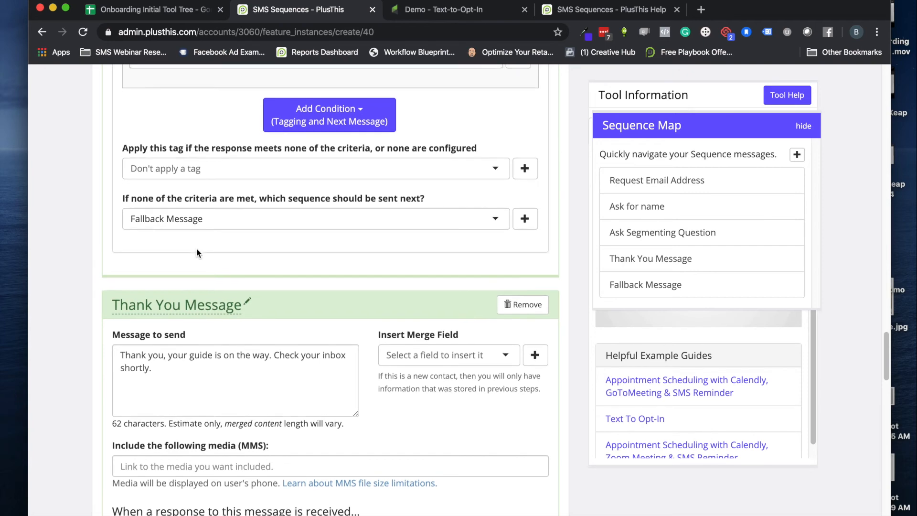
scroll(198, 251, down, 9)
scroll(215, 258, down, 15)
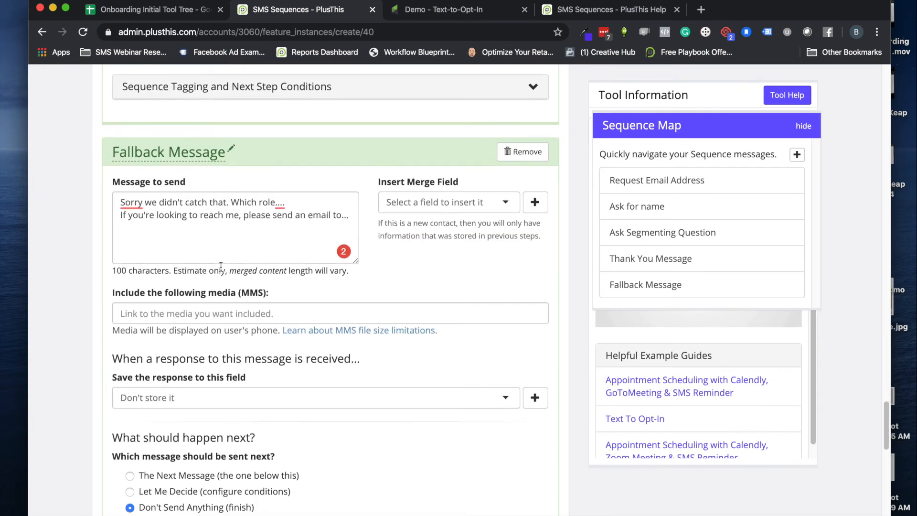
scroll(246, 304, down, 2)
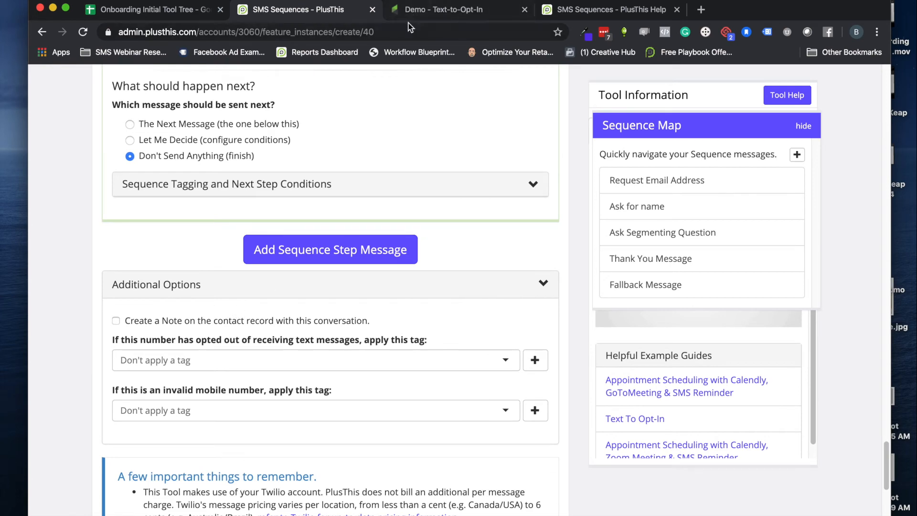
Compare the Text-to-opt-in tag goal in the Infusionsoft campaign with the tagging condition of the Request Email Address message.
click(432, 10)
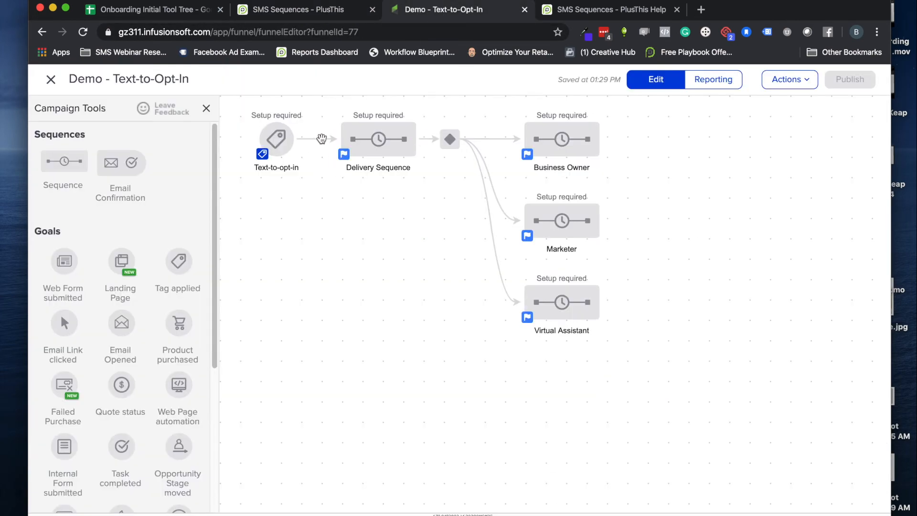
click(308, 9)
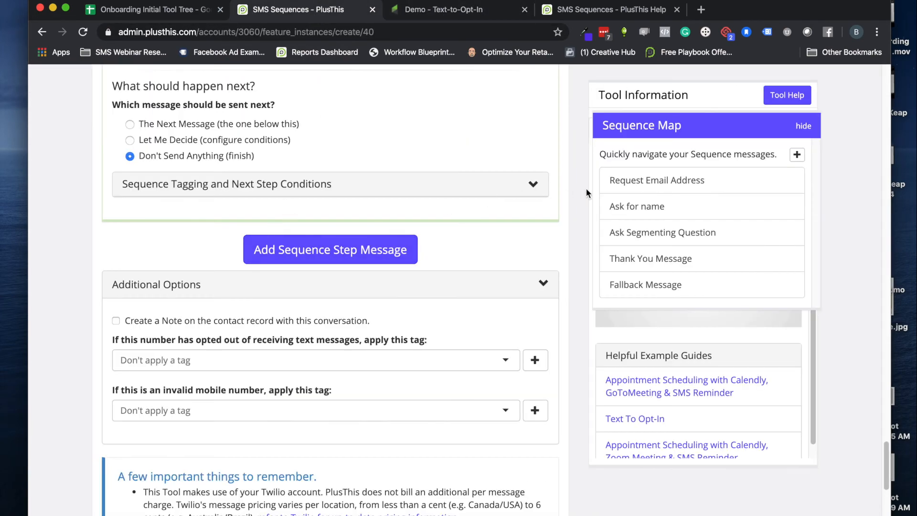
click(640, 187)
scroll(350, 254, down, 7)
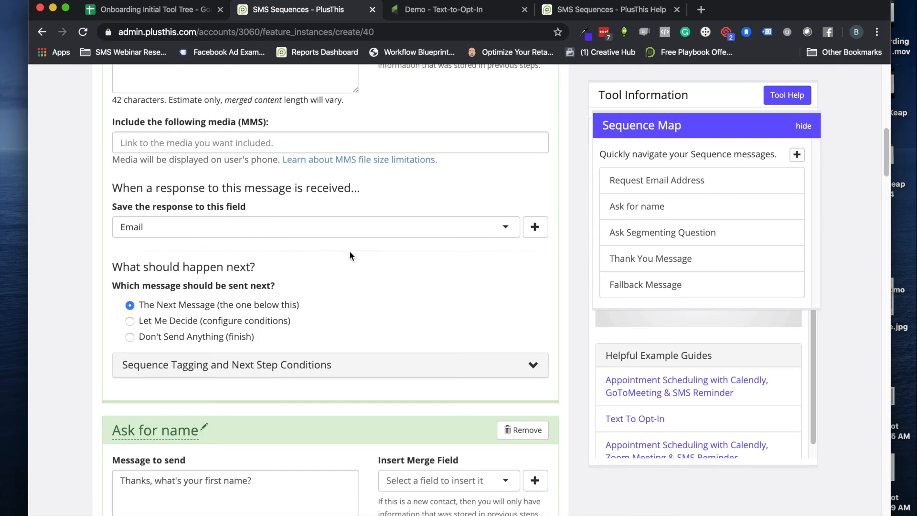
click(296, 192)
scroll(294, 245, down, 3)
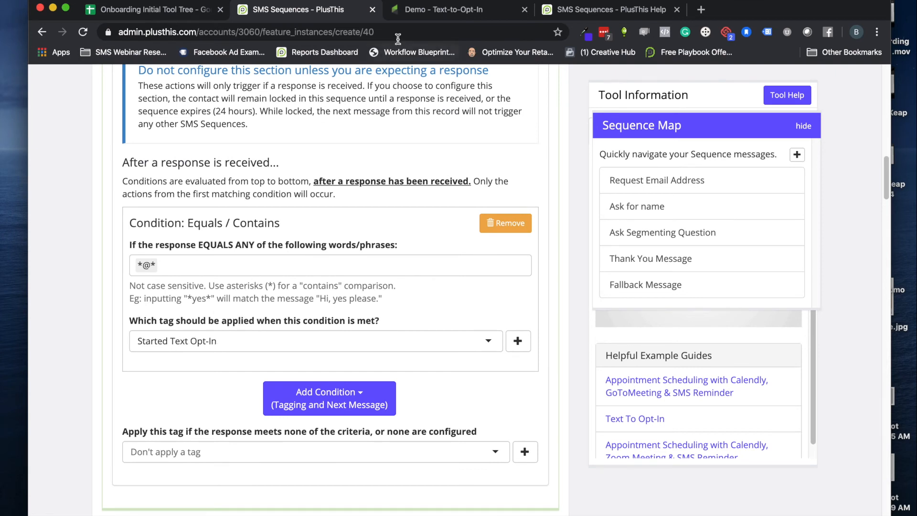
click(426, 18)
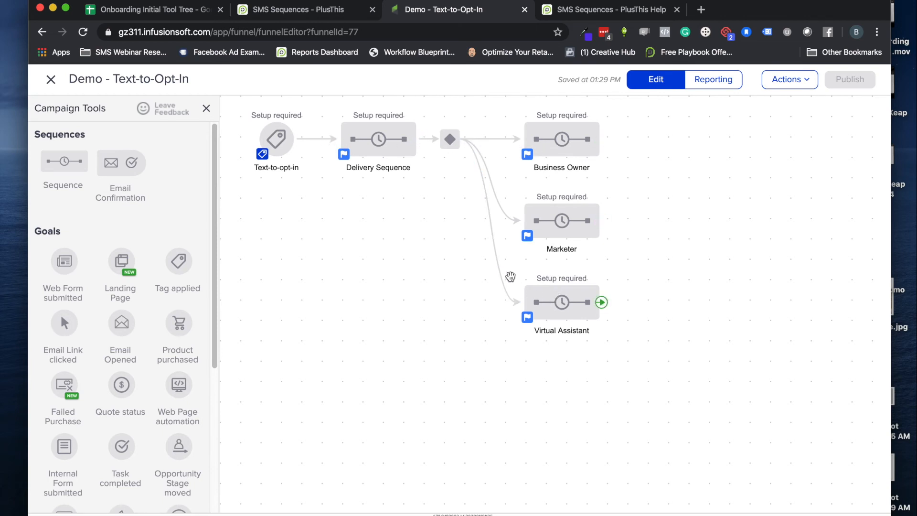
Compare the tags in Ask Segmenting Question's conditions with the Business Owner, Marketer and Virtual Assistant sequences in the campaign.
click(568, 9)
click(322, 14)
scroll(252, 260, down, 3)
scroll(313, 277, down, 2)
scroll(313, 276, down, 15)
scroll(304, 262, down, 10)
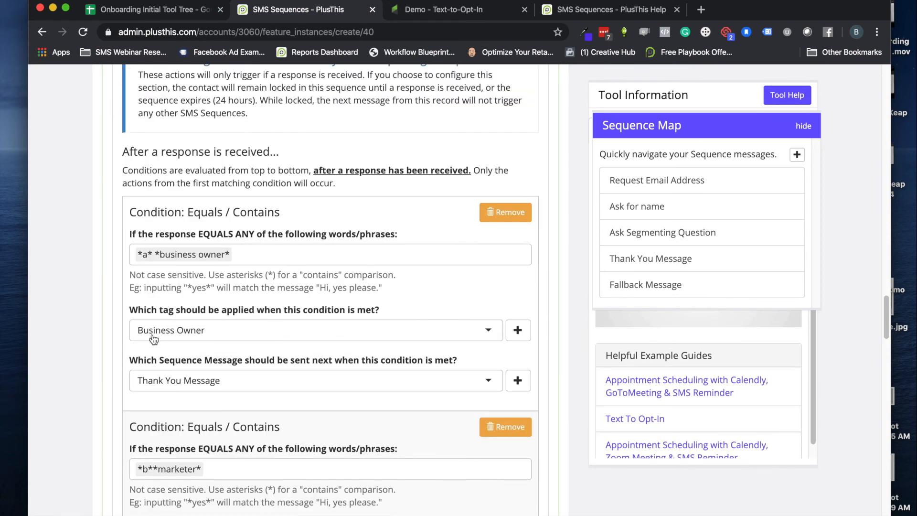
click(470, 15)
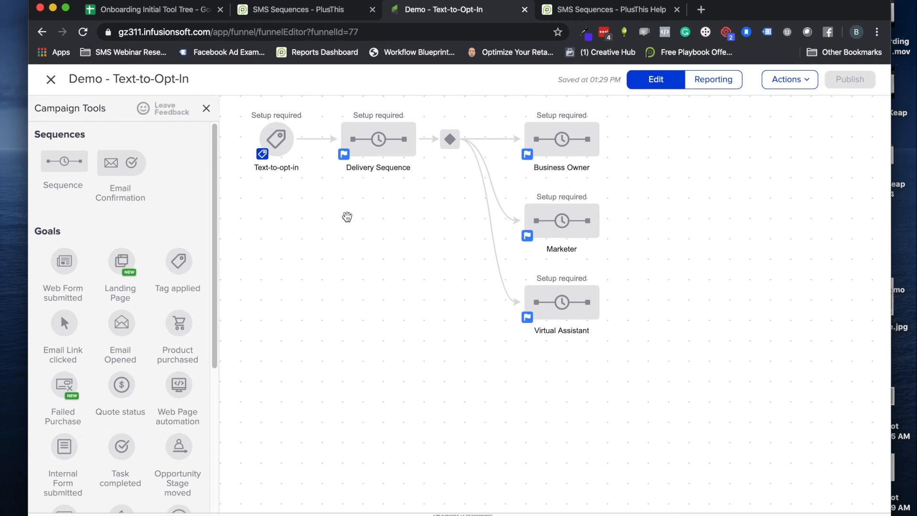
click(310, 10)
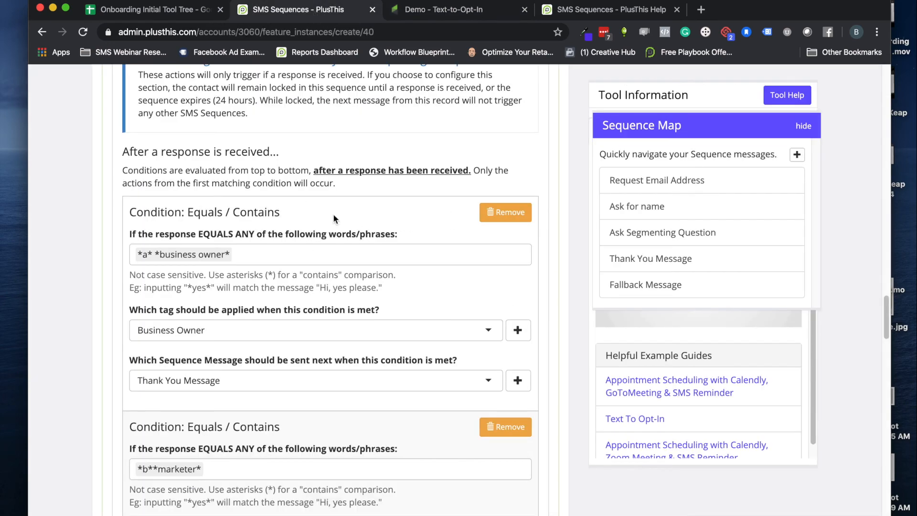
Name the tool SMS Demo and save the SMS Sequence.
scroll(332, 216, down, 10)
click(157, 411)
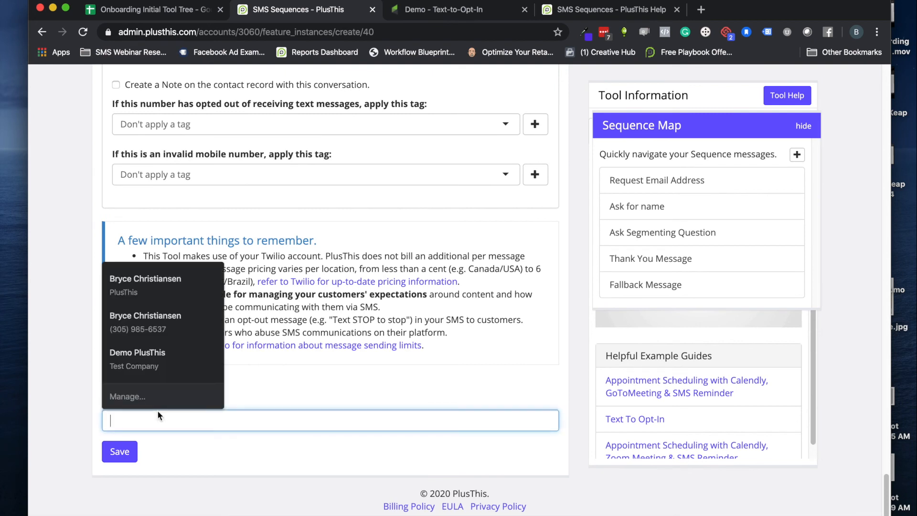
text(SMS Dem)
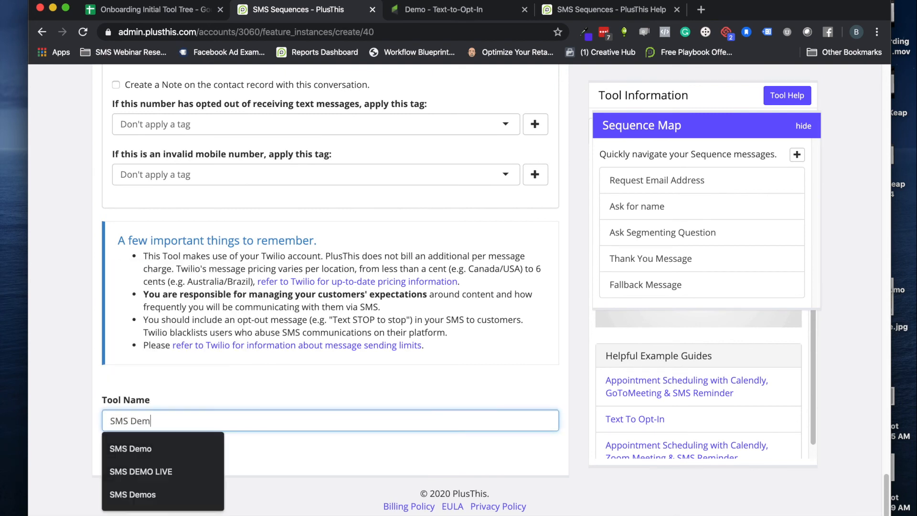
text(o)
click(134, 446)
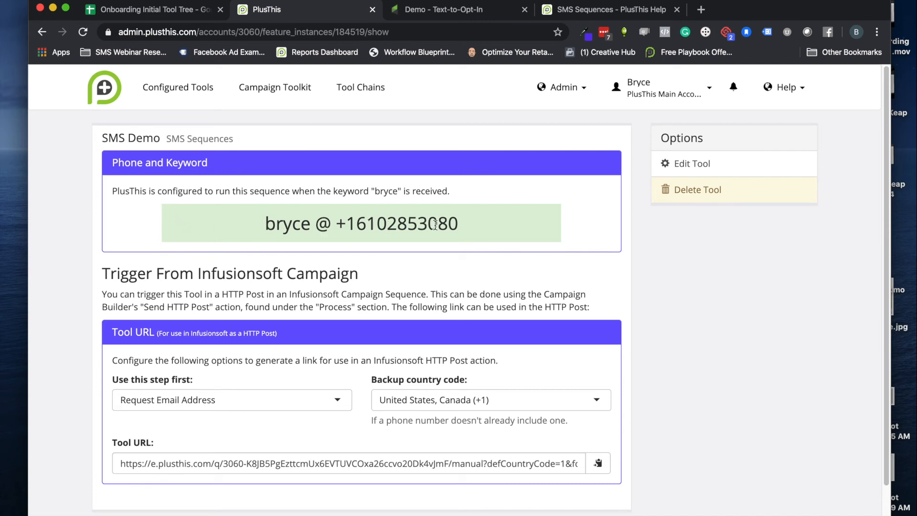
Copy the Tool URL that starts with Request Email Address and switch to the Demo - Text-to-Opt-In campaign in Infusionsoft.
scroll(302, 248, down, 1)
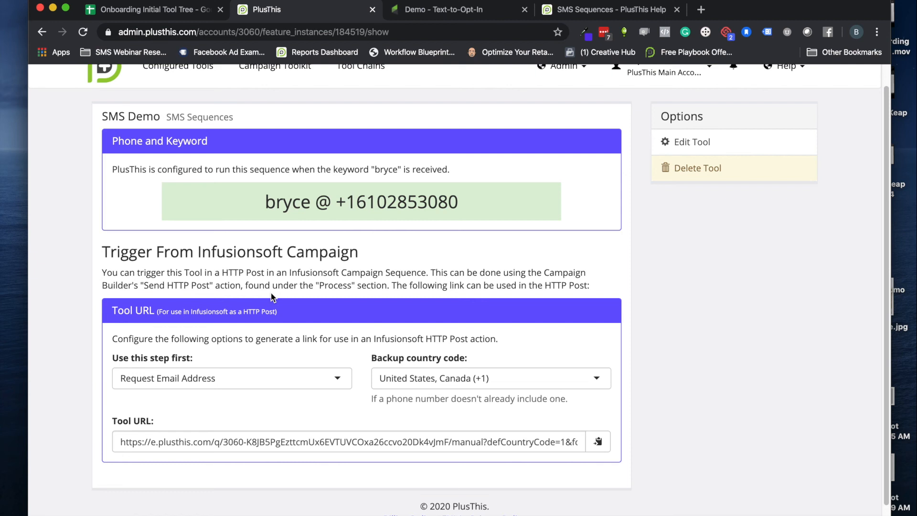
click(597, 441)
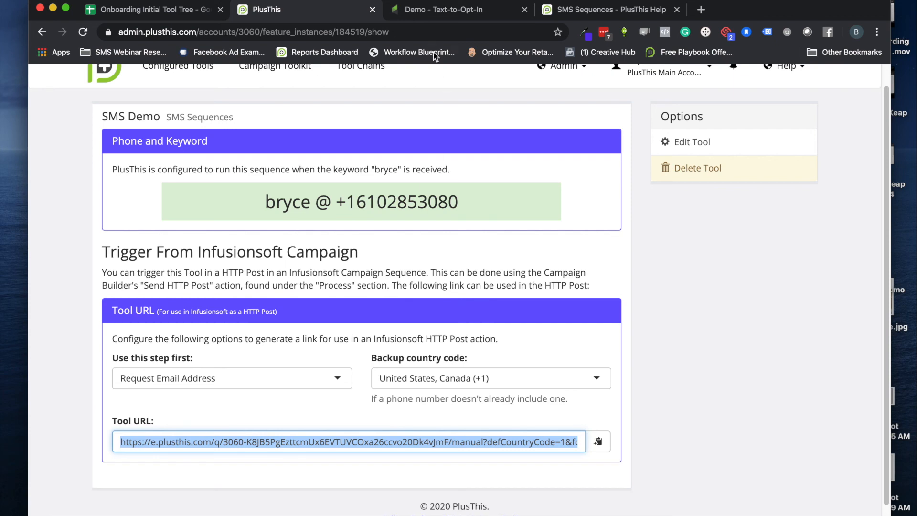
click(426, 9)
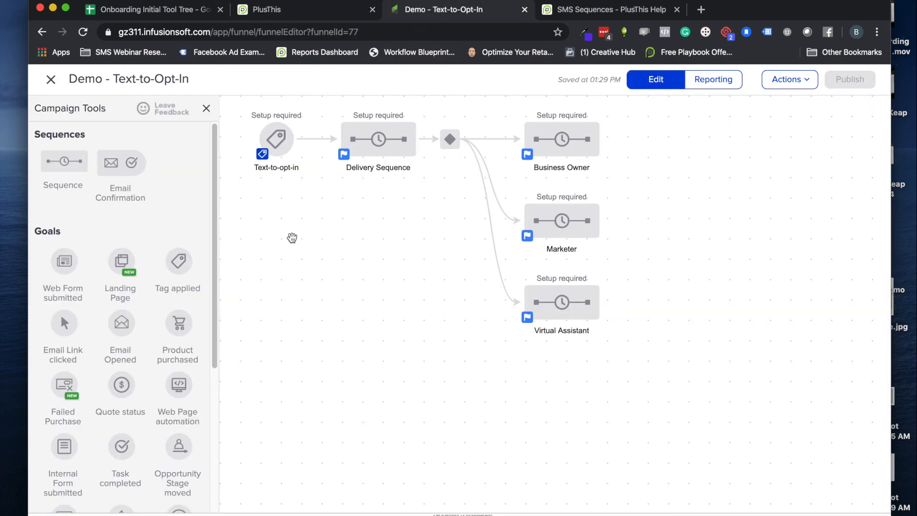
Add a Tag applied goal leading into a new sequence, lined up below Text-to-opt-in and Delivery Sequence.
drag(64, 162, 262, 282)
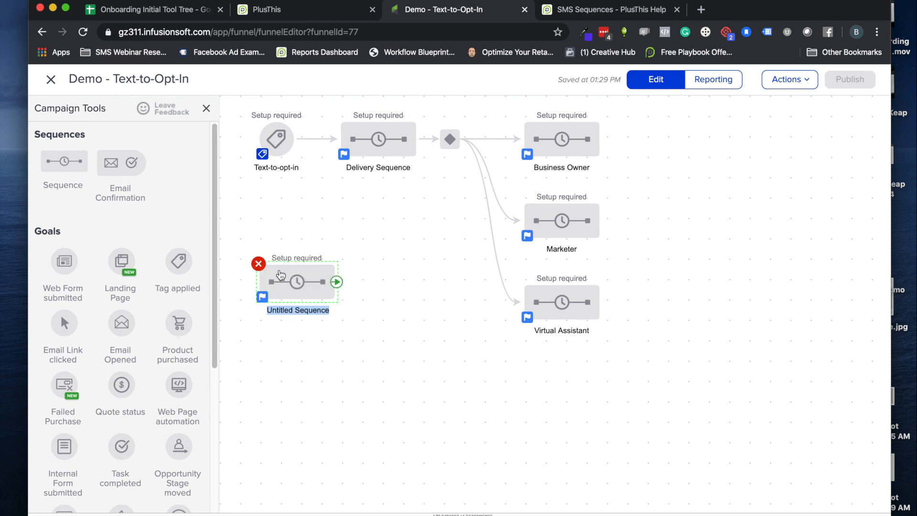
drag(337, 281, 344, 285)
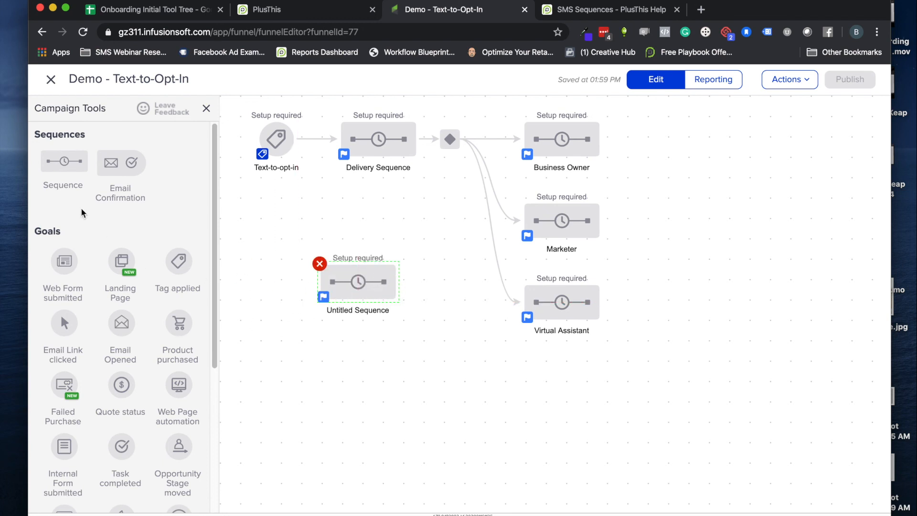
scroll(75, 367, down, 1)
drag(178, 242, 334, 282)
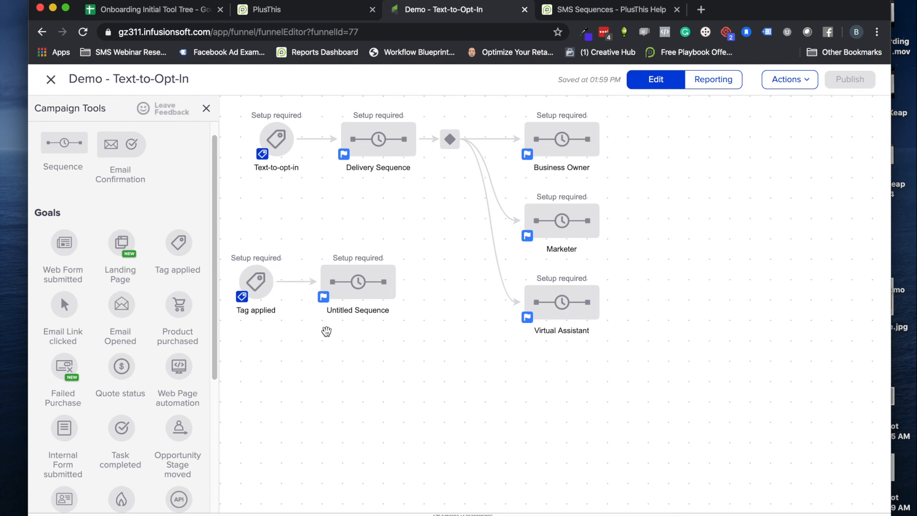
drag(261, 288, 281, 290)
drag(350, 292, 370, 293)
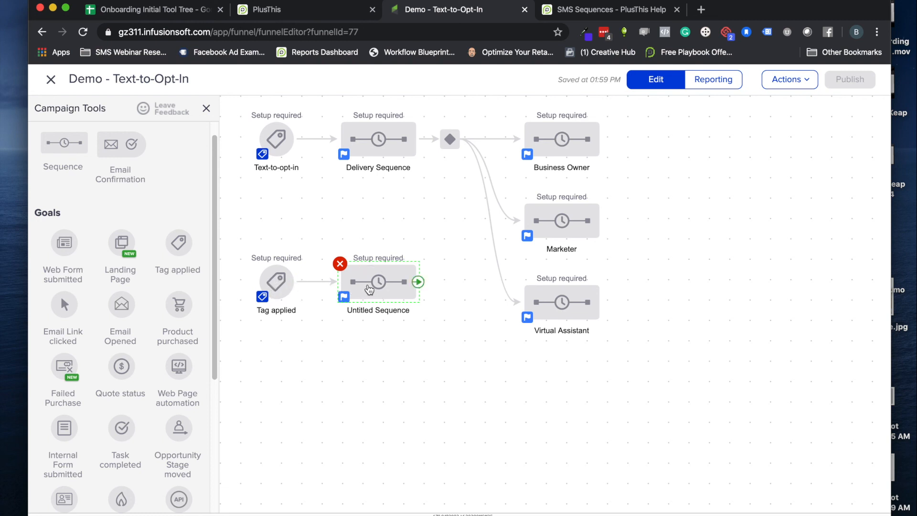
Open the new untitled sequence for editing and add a Send HTTP Post after Start.
click(370, 288)
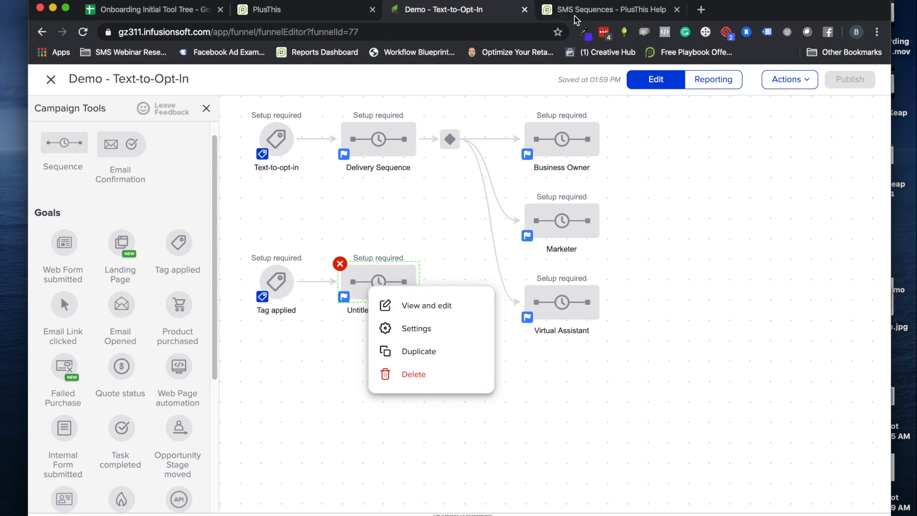
click(583, 10)
click(300, 9)
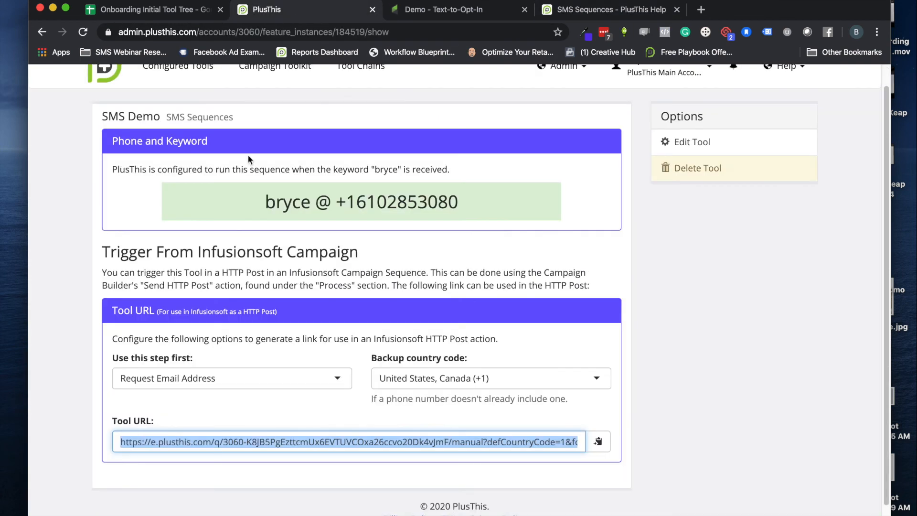
click(444, 9)
click(394, 302)
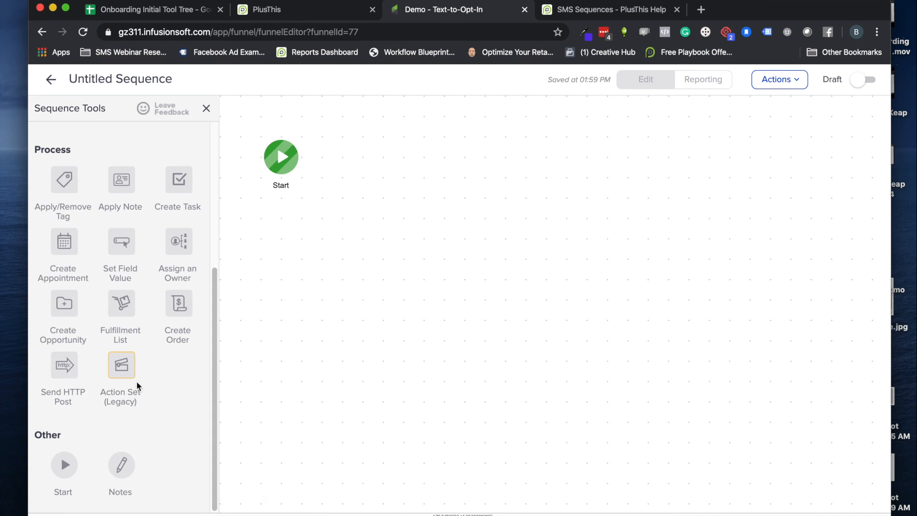
scroll(132, 349, up, 5)
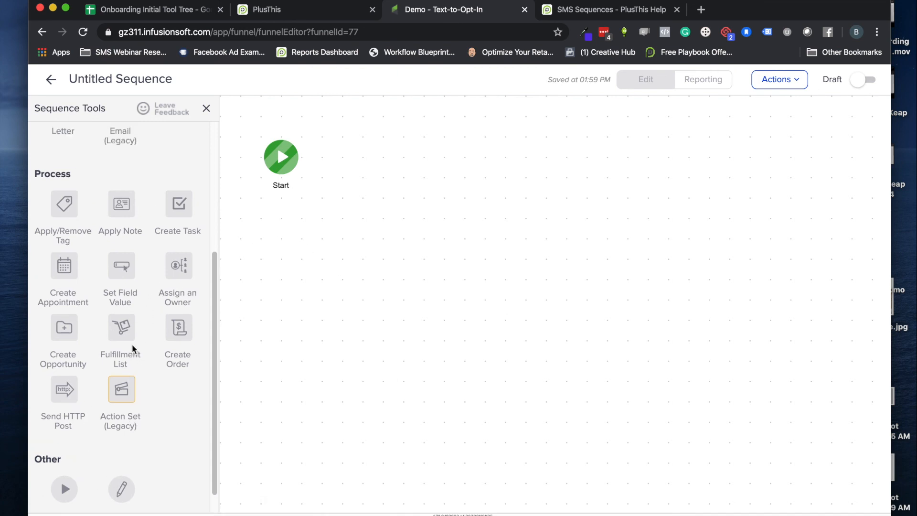
scroll(170, 325, down, 3)
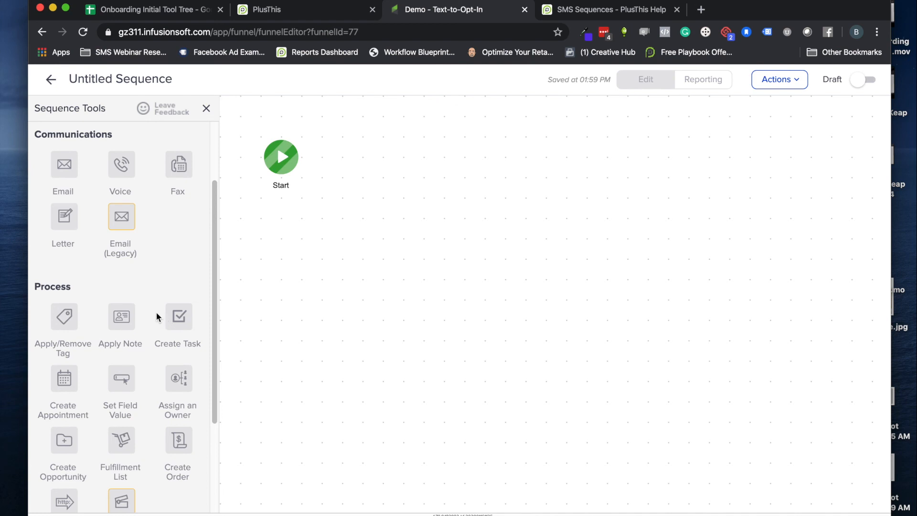
drag(72, 444, 359, 163)
Paste the copied PlusThis Tool URL as the Send HTTP Post's POST URL and return to the sequence.
double_click(360, 159)
click(362, 120)
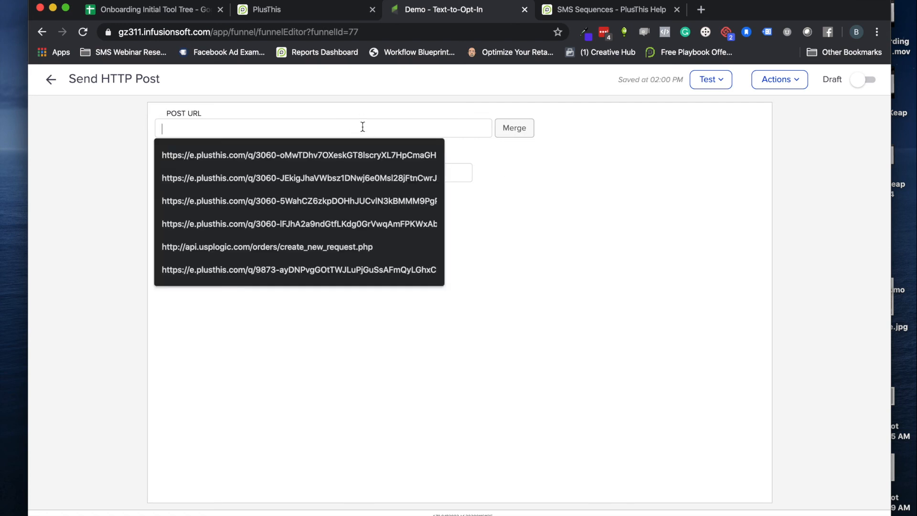
key(cmd+v)
click(484, 220)
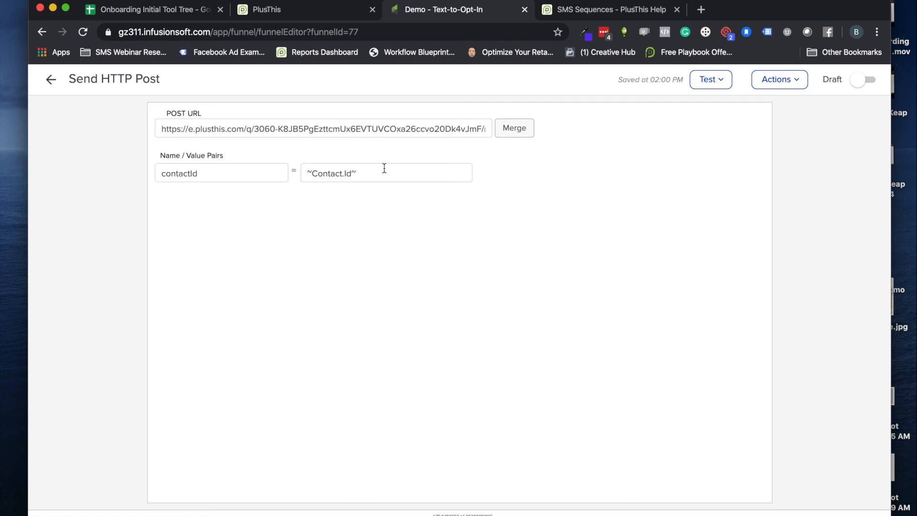
click(50, 80)
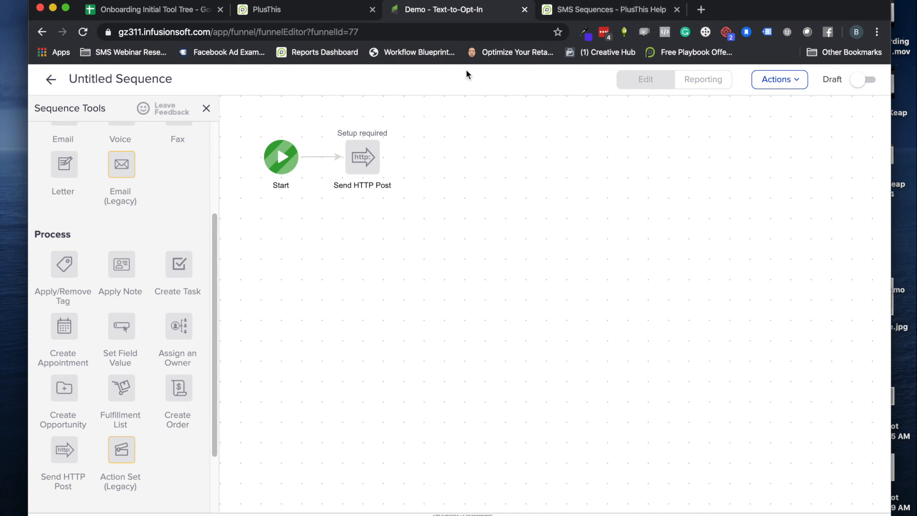
Switch back to PlusThis and review the phone number and keyword that trigger the SMS Demo sequence.
click(324, 11)
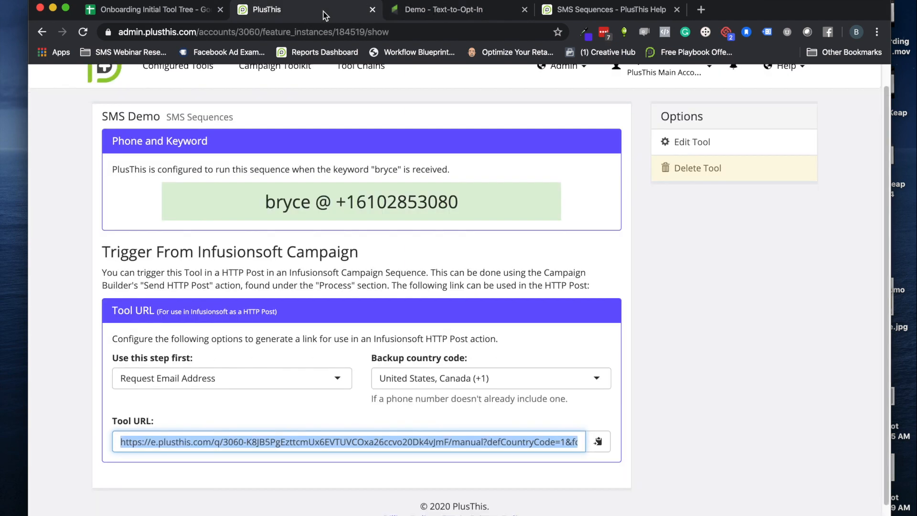
click(131, 165)
scroll(377, 186, up, 1)
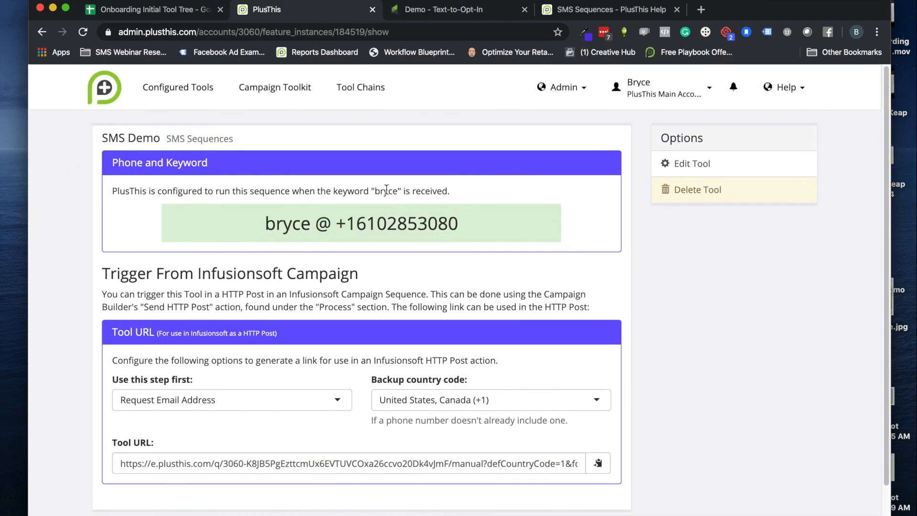